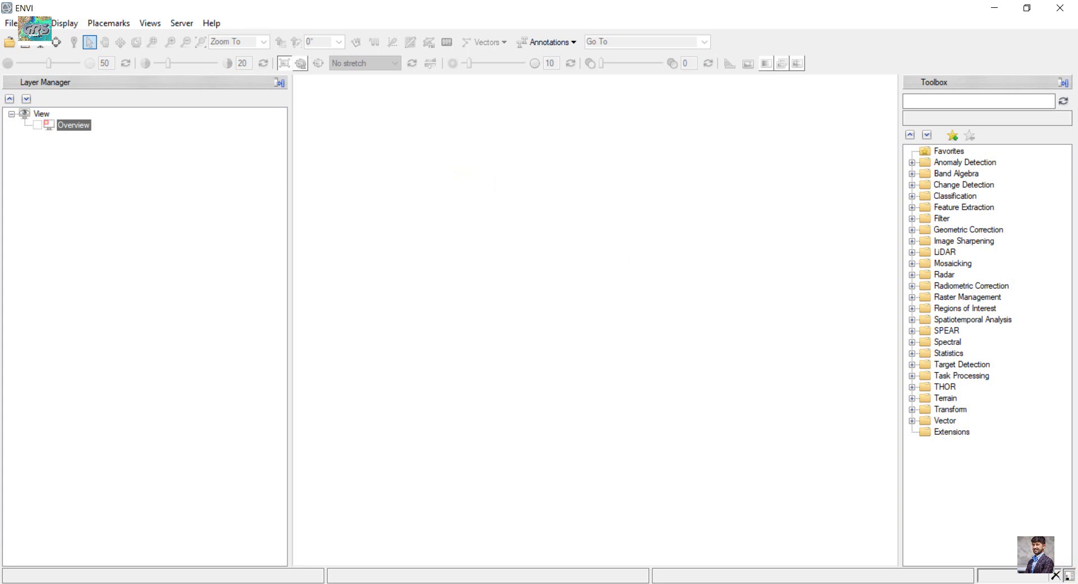
click(264, 198)
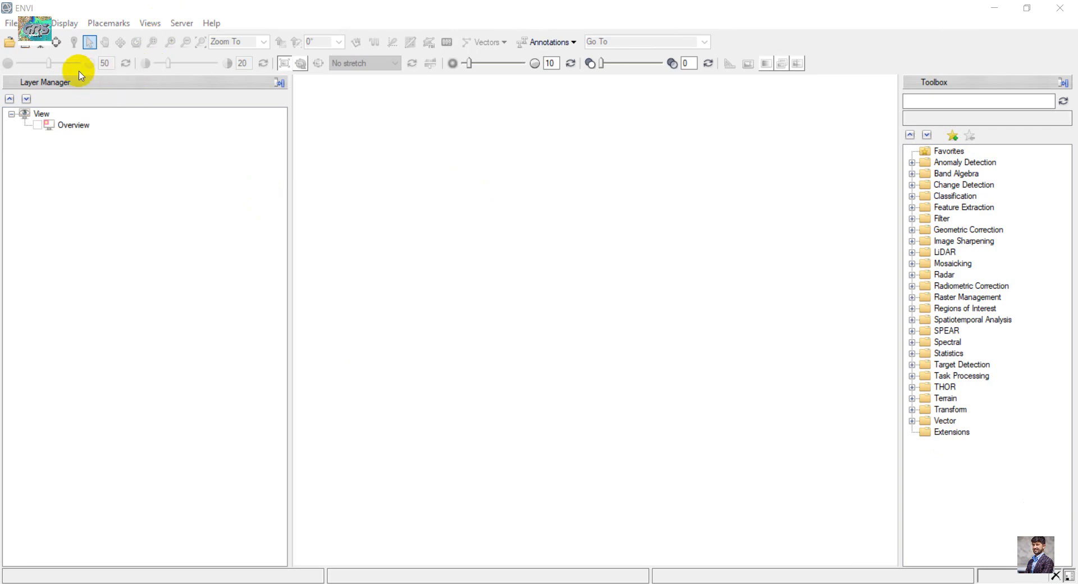
click(8, 43)
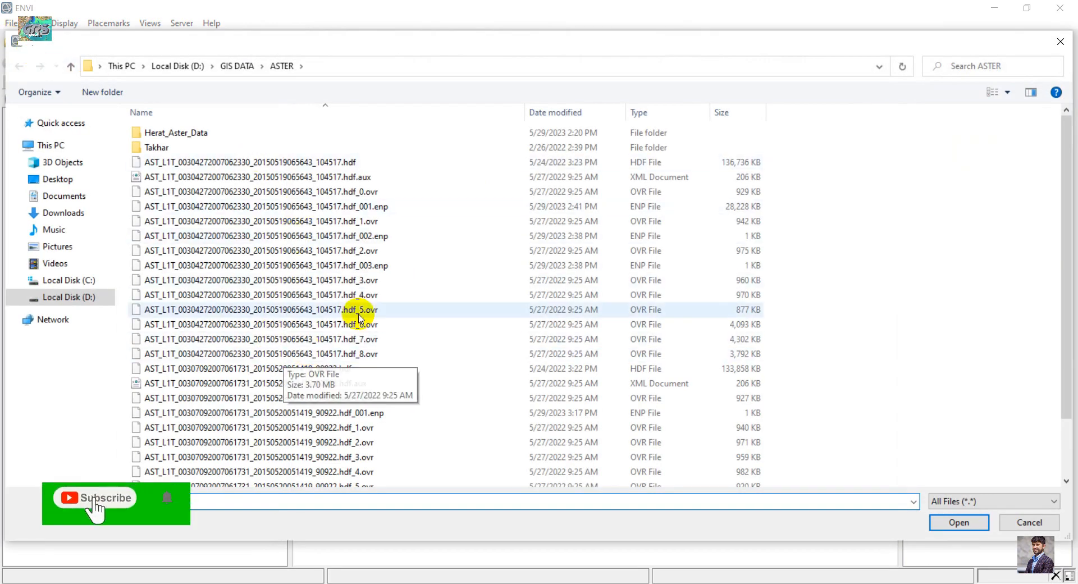
scroll(357, 297, down, 2)
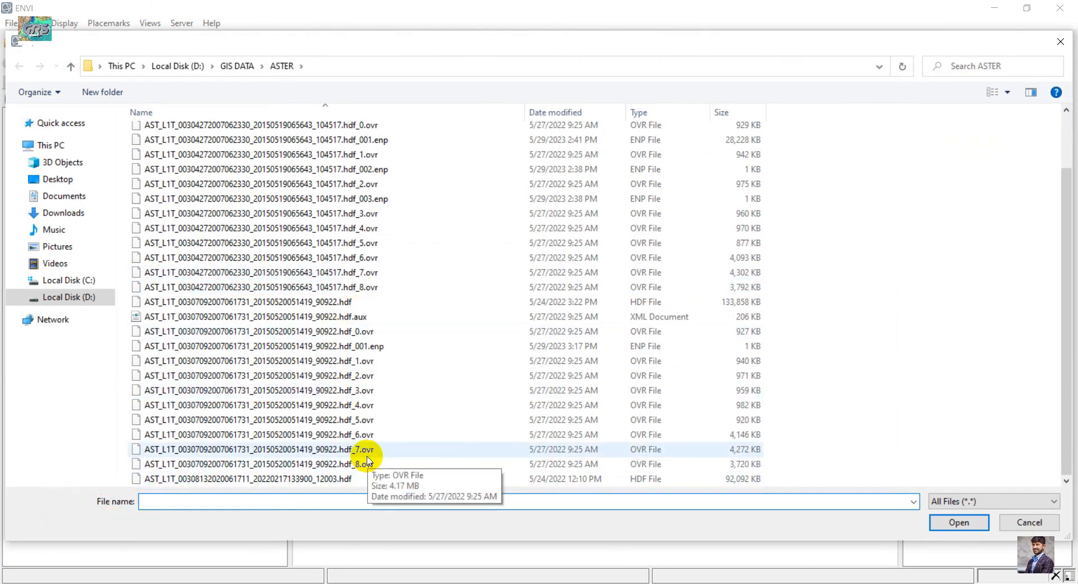
scroll(371, 444, up, 2)
scroll(395, 416, down, 2)
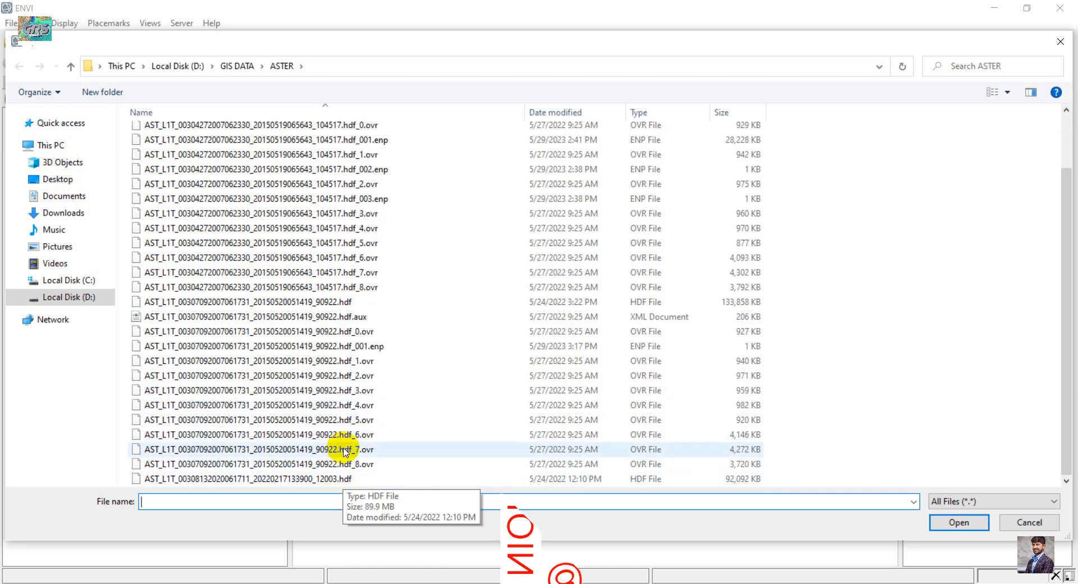
click(329, 310)
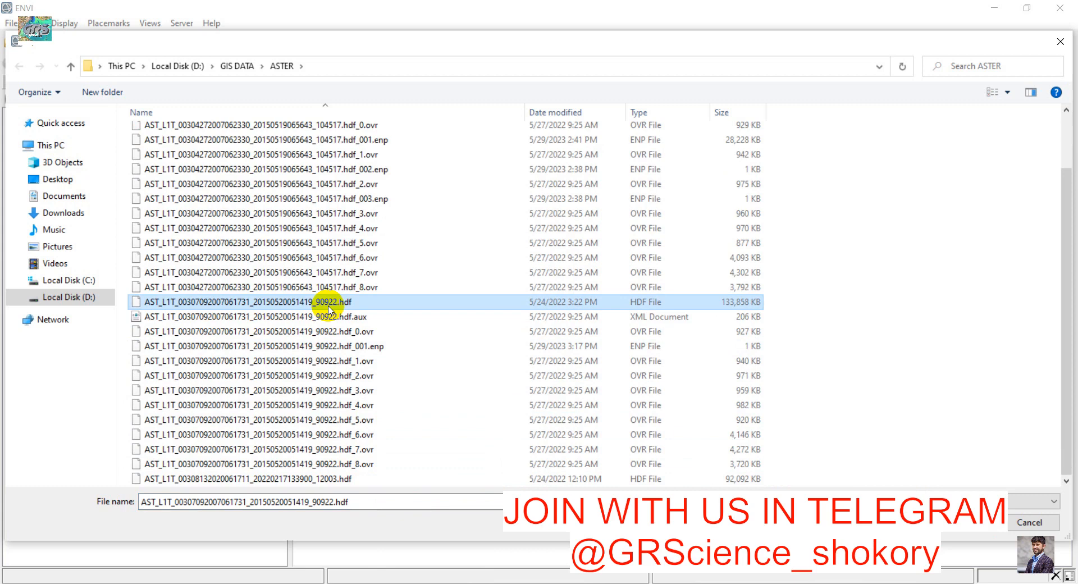
scroll(328, 308, up, 2)
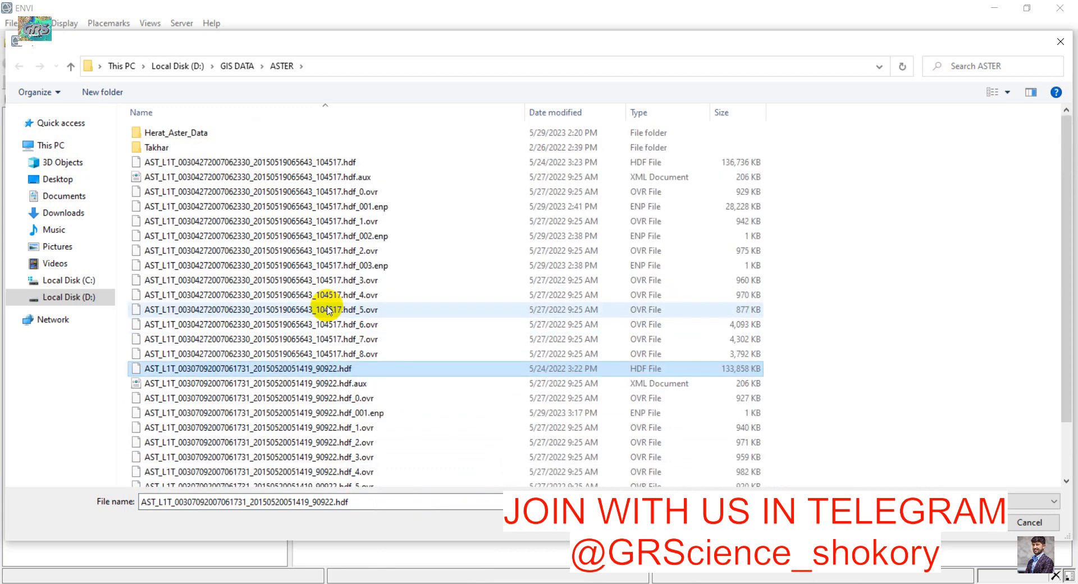
click(968, 523)
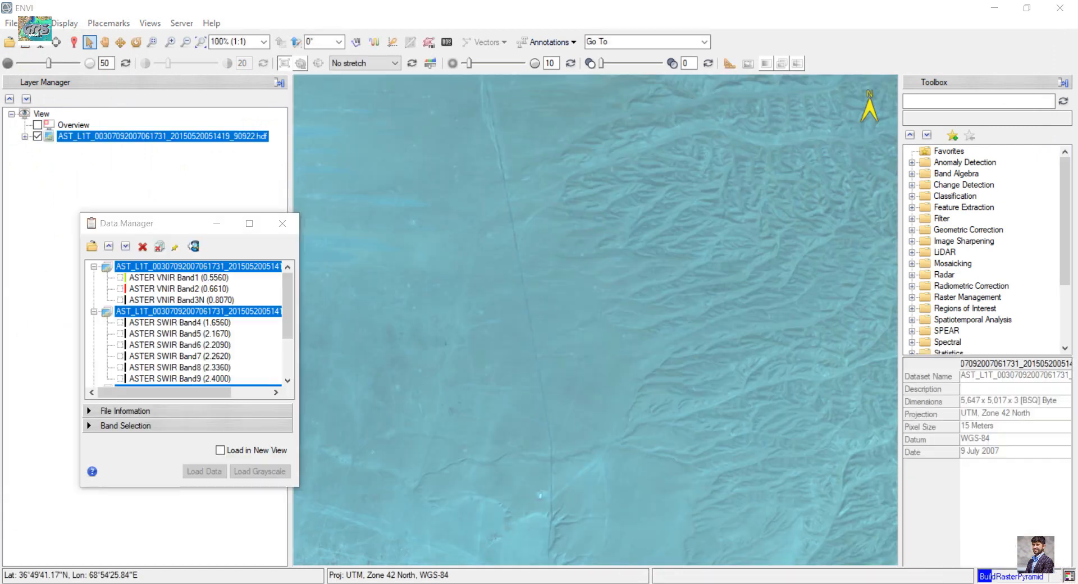
Enlarge and reposition the Data Manager window so the scene's complete VNIR, SWIR and TIR band lists can be read
click(105, 42)
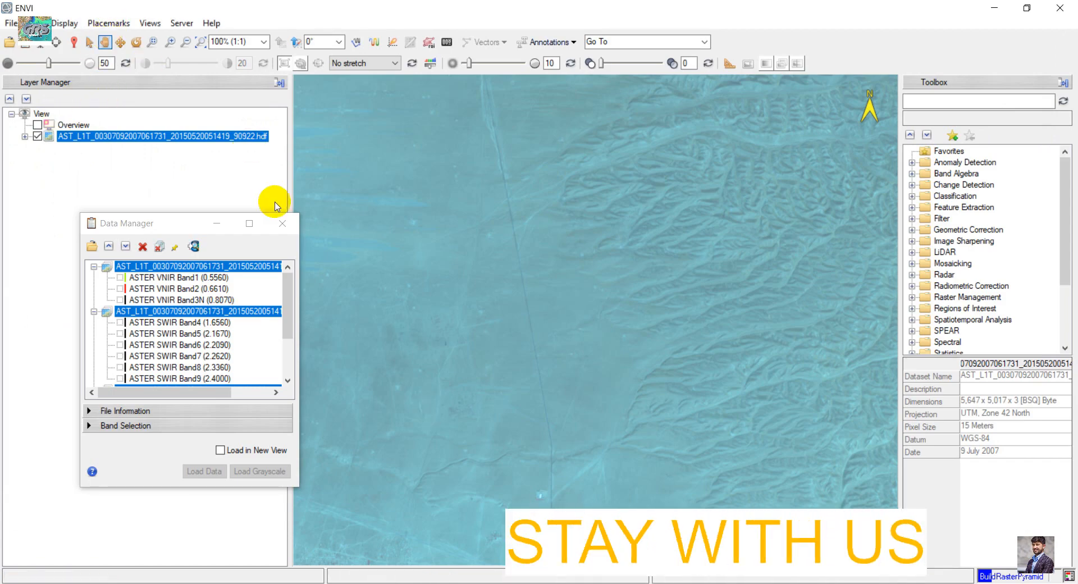
drag(396, 258, 322, 157)
scroll(719, 306, down, 5)
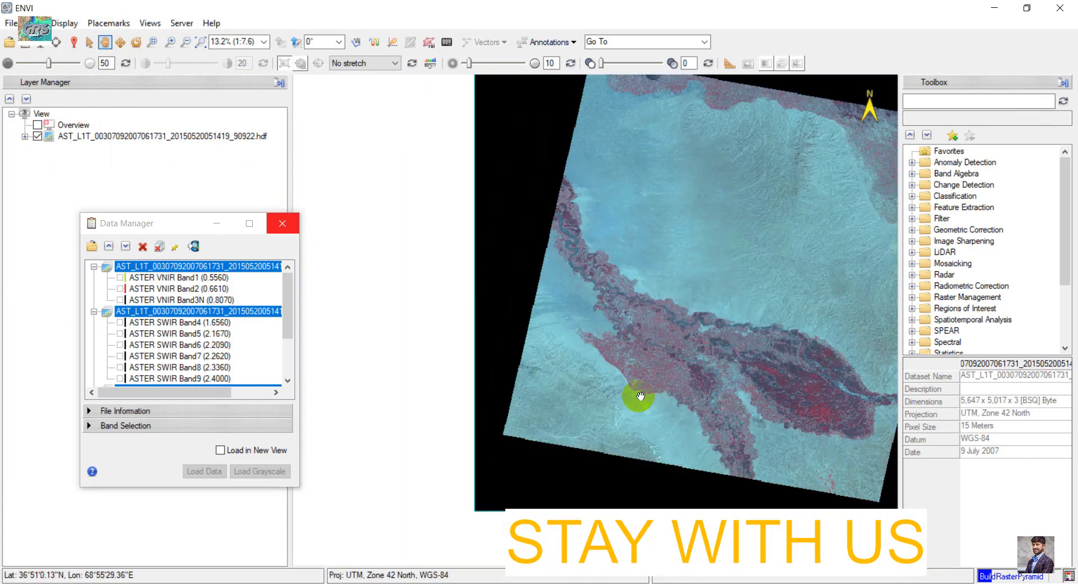
drag(638, 398, 531, 382)
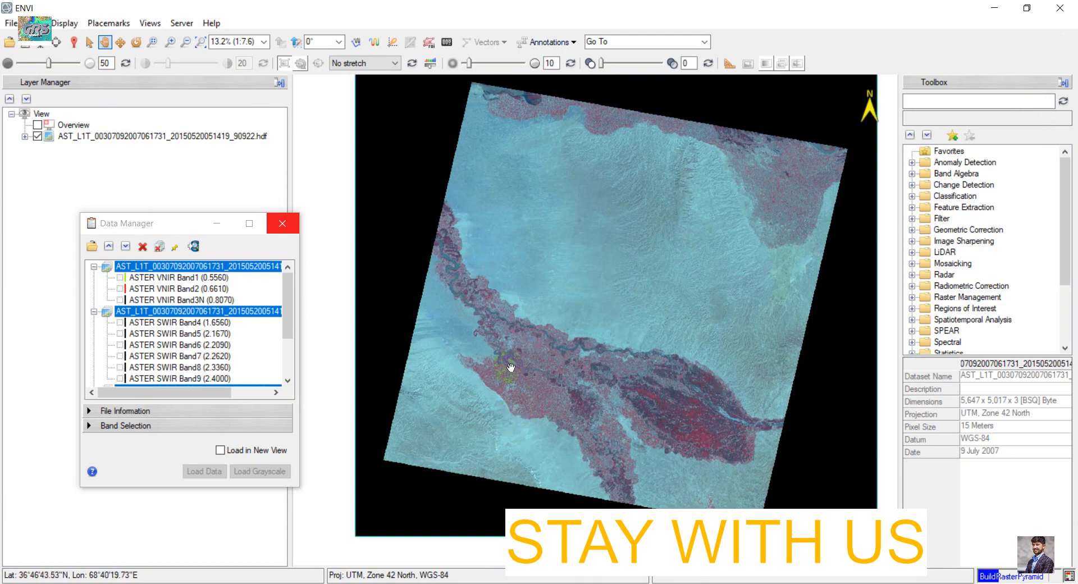
scroll(528, 371, up, 1)
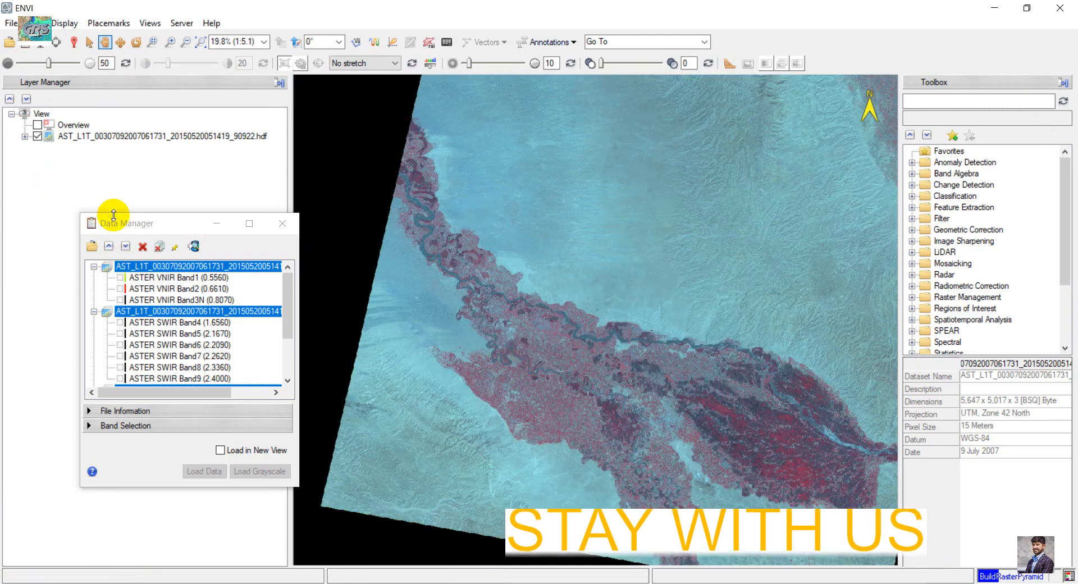
drag(108, 223, 117, 163)
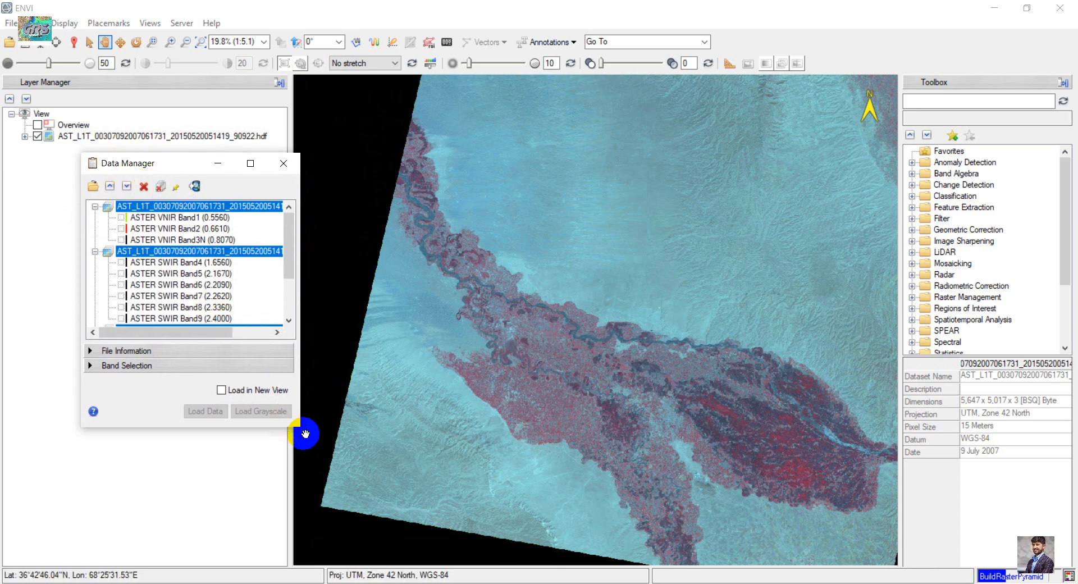
drag(298, 425, 680, 539)
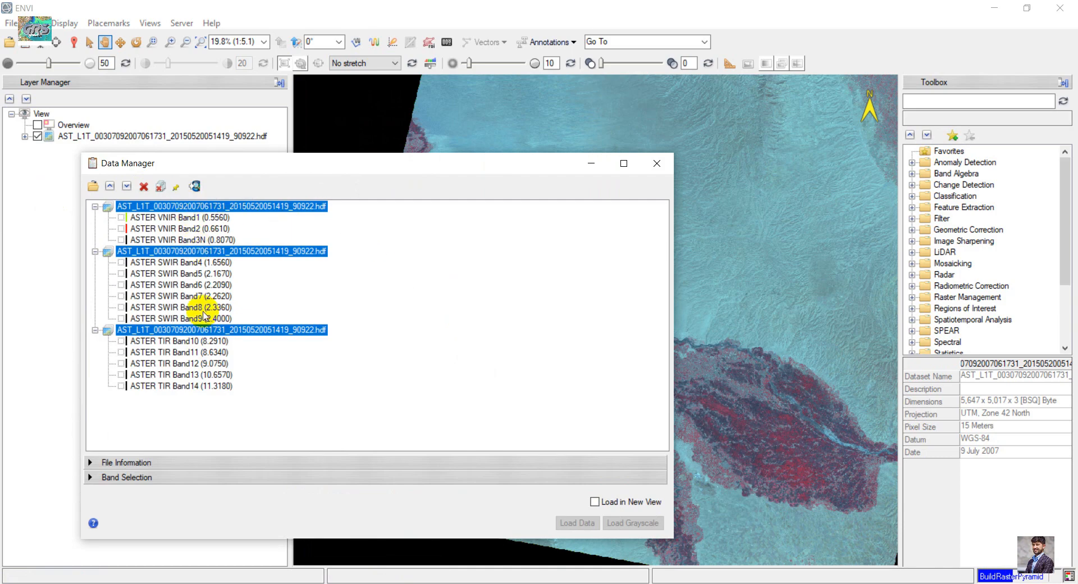
drag(254, 172, 259, 186)
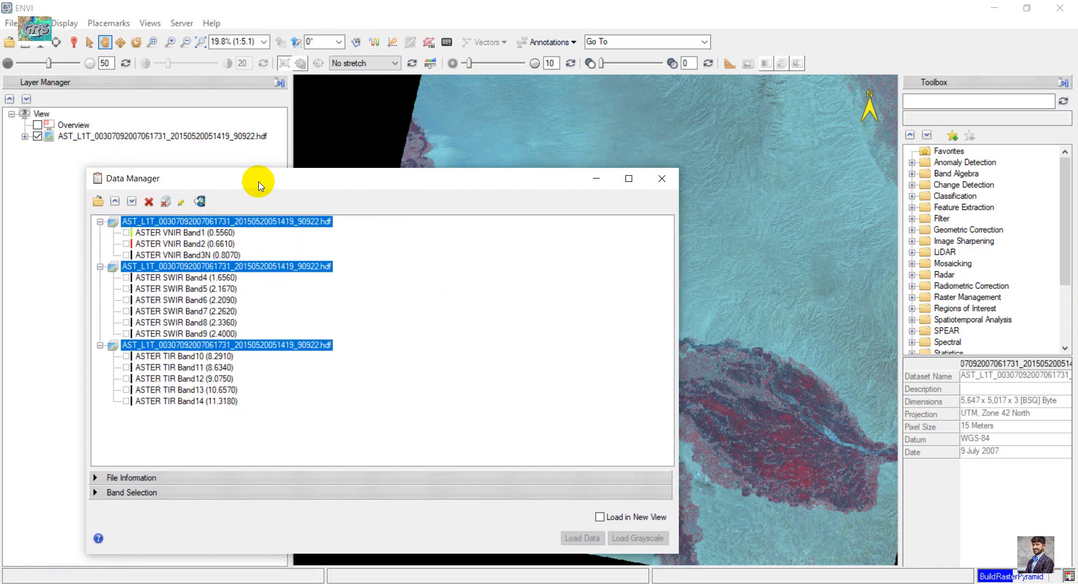
Examine the VNIR and SWIR bands in the Data Manager and the band composition of the displayed ASTER layer
click(162, 233)
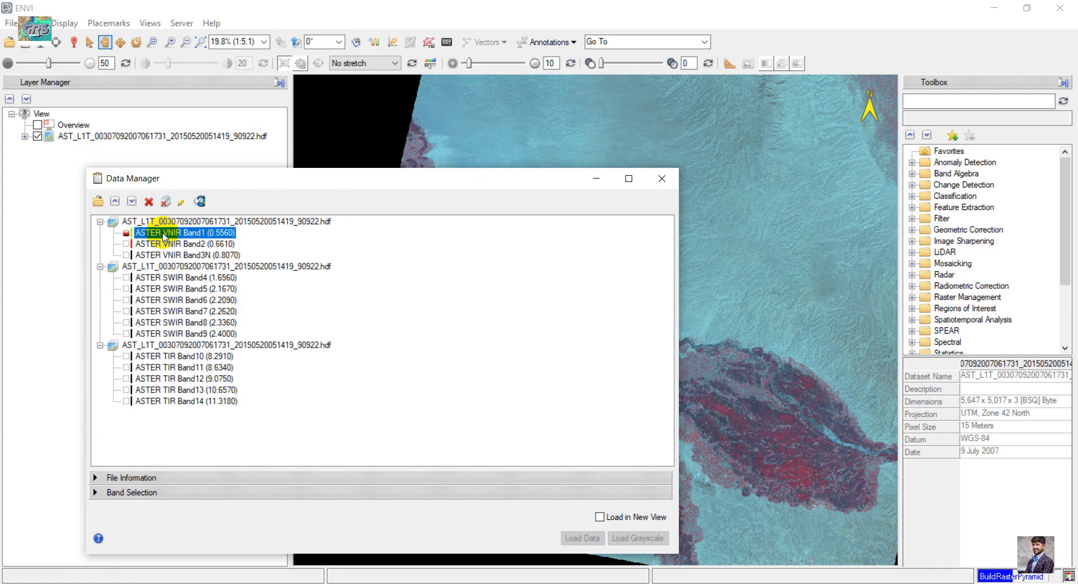
click(178, 277)
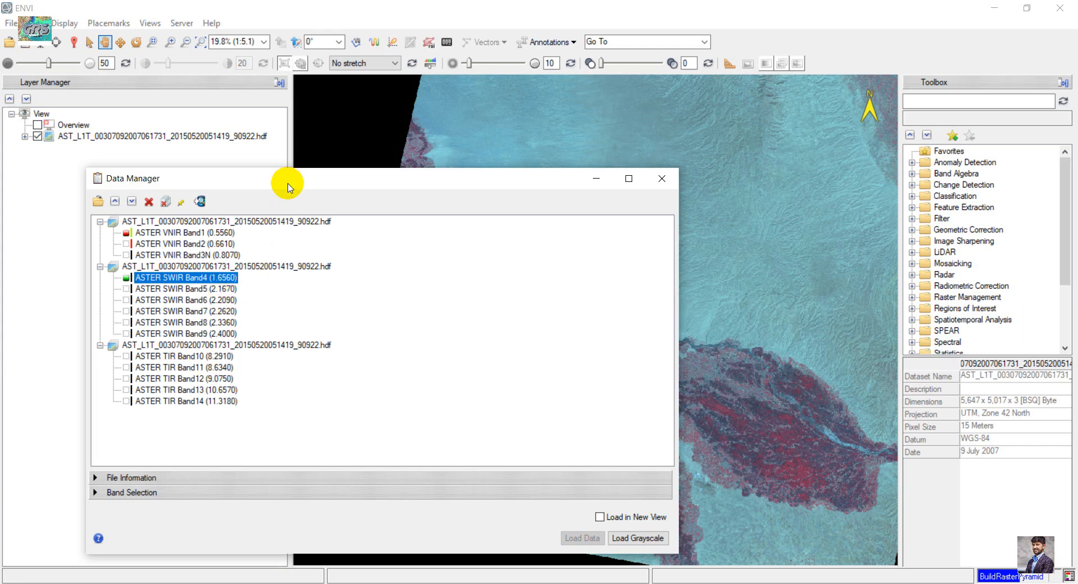
drag(288, 187, 214, 197)
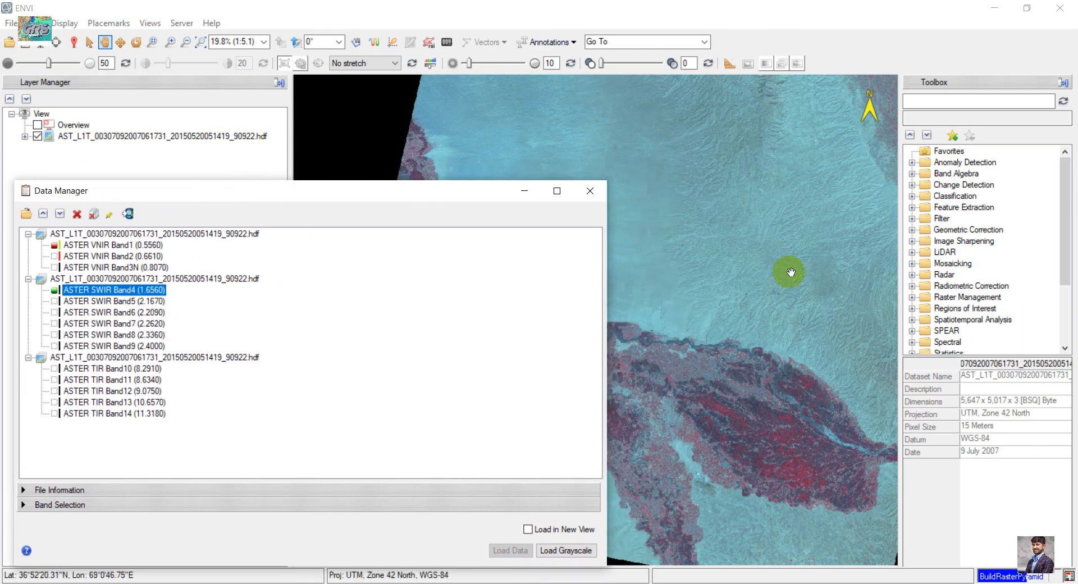
drag(686, 255, 783, 226)
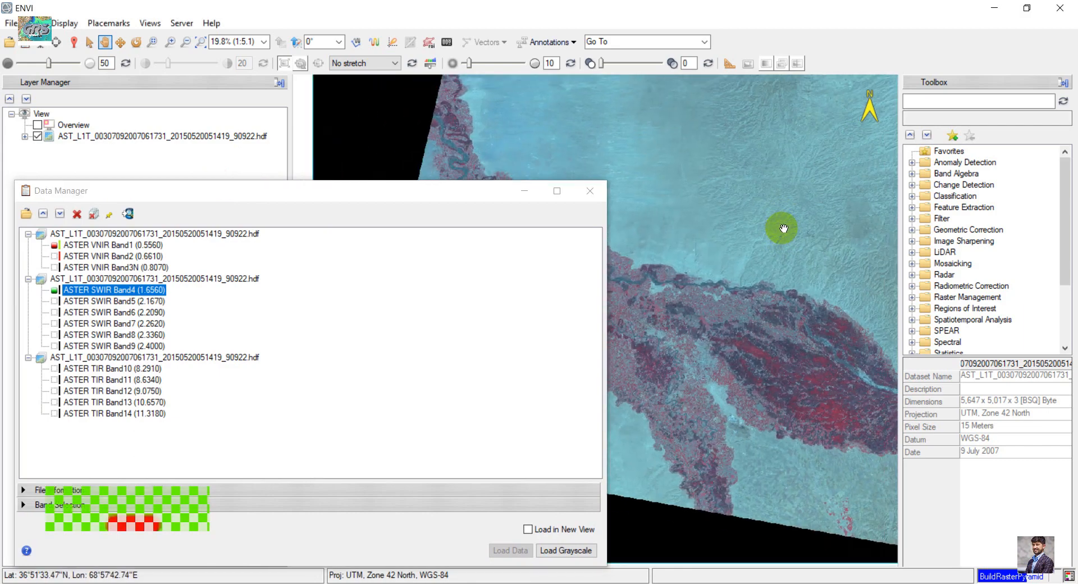
click(25, 136)
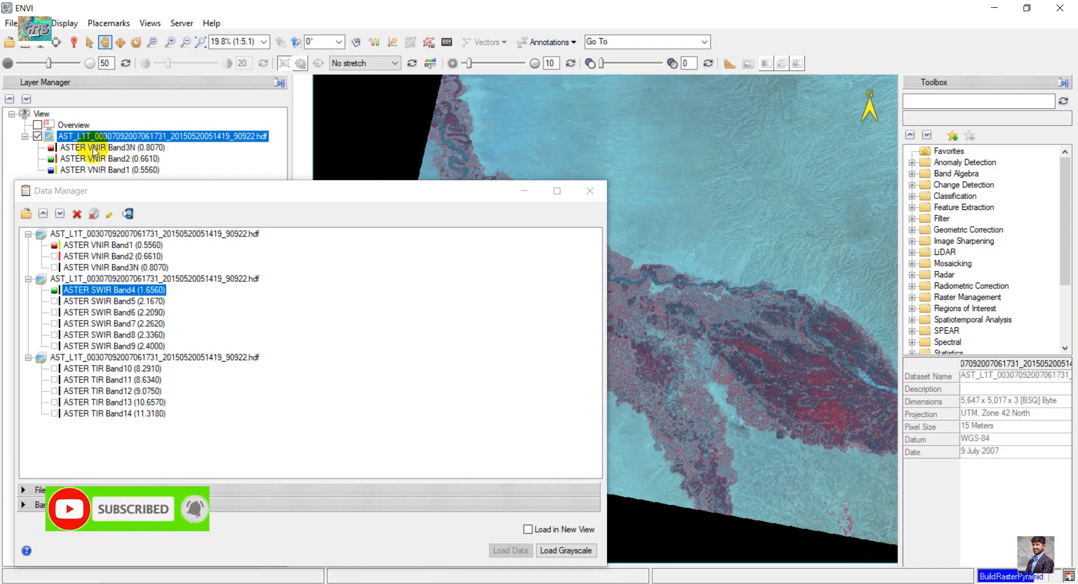
drag(177, 194, 183, 192)
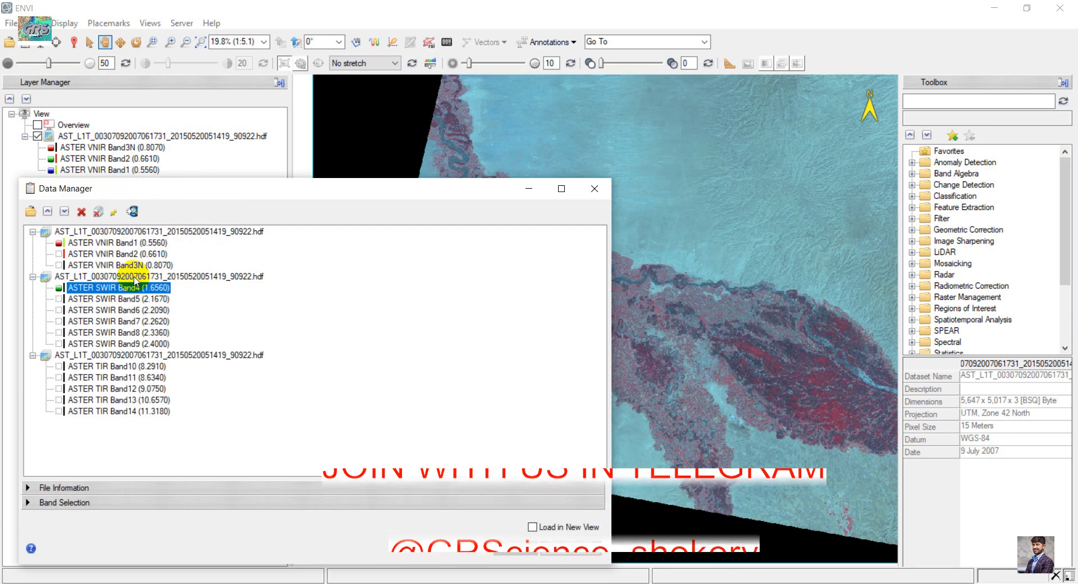
Search the toolbox for "stack layer"
click(932, 99)
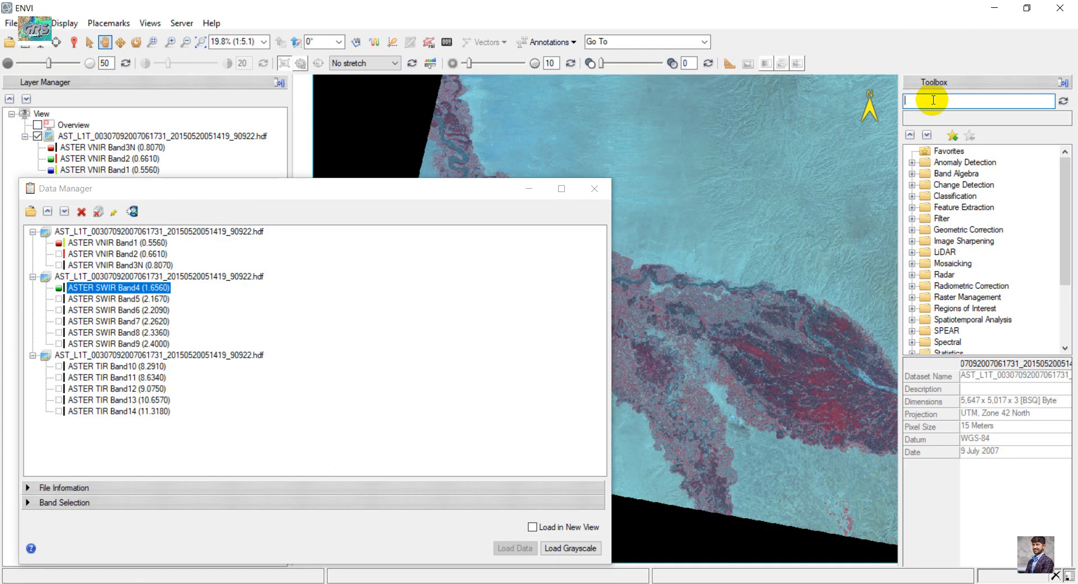
text(stack lay)
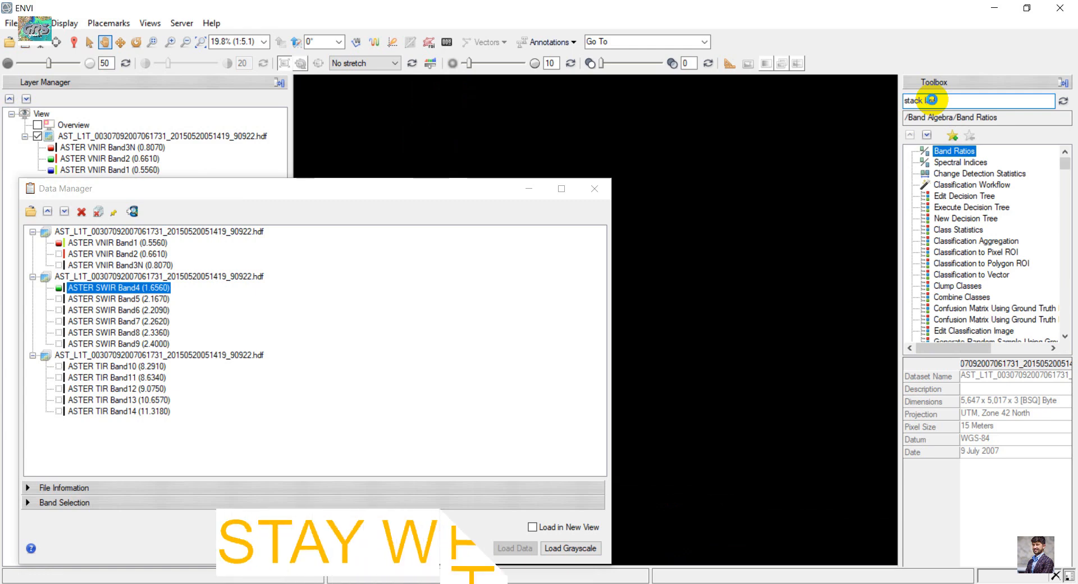
text(er)
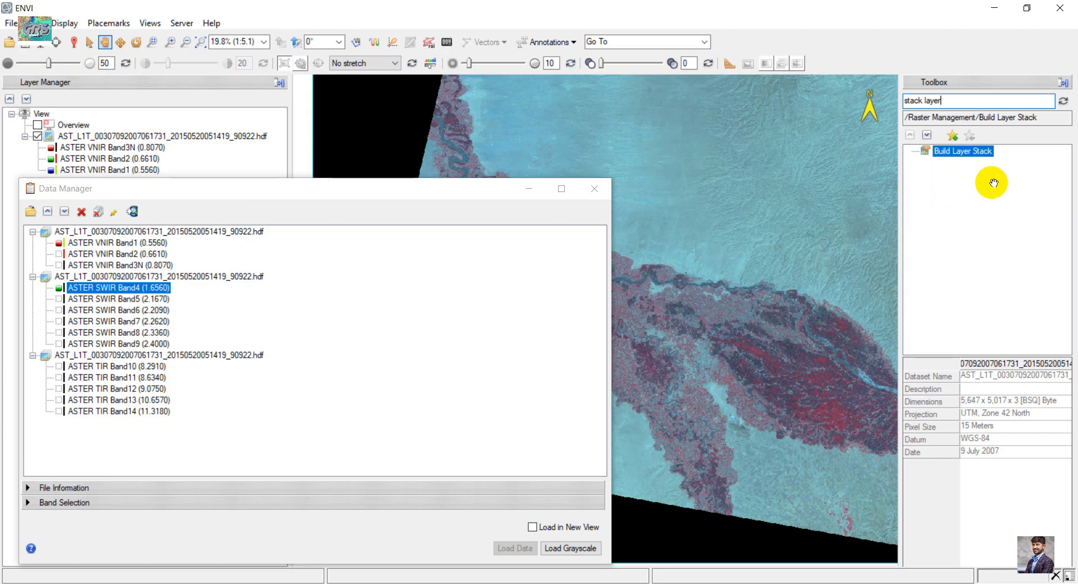
Find and launch ENVI Classic 5.6 (64-bit) from the Windows search
click(7, 583)
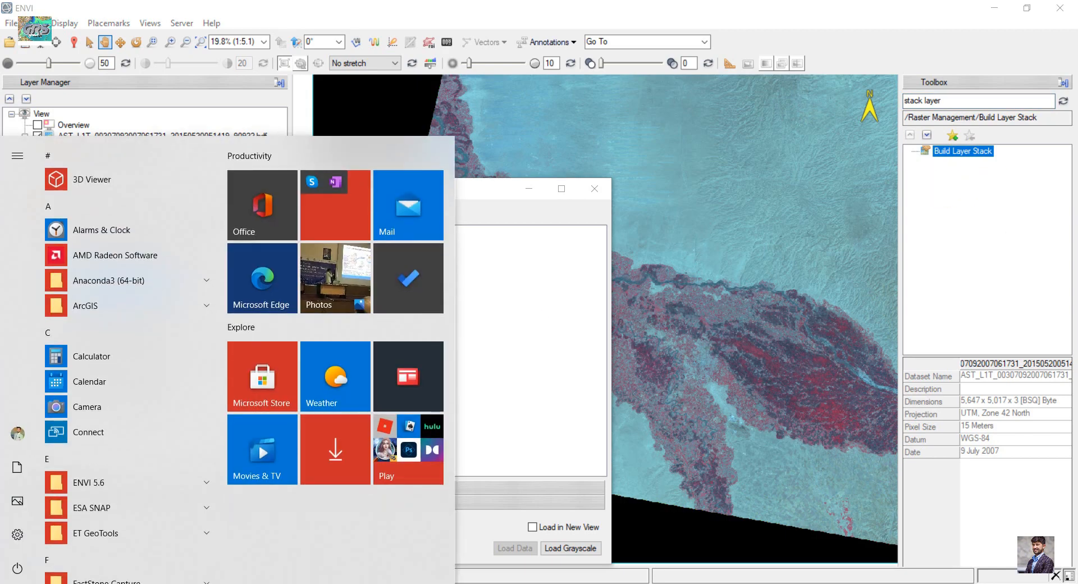
text(envi cla)
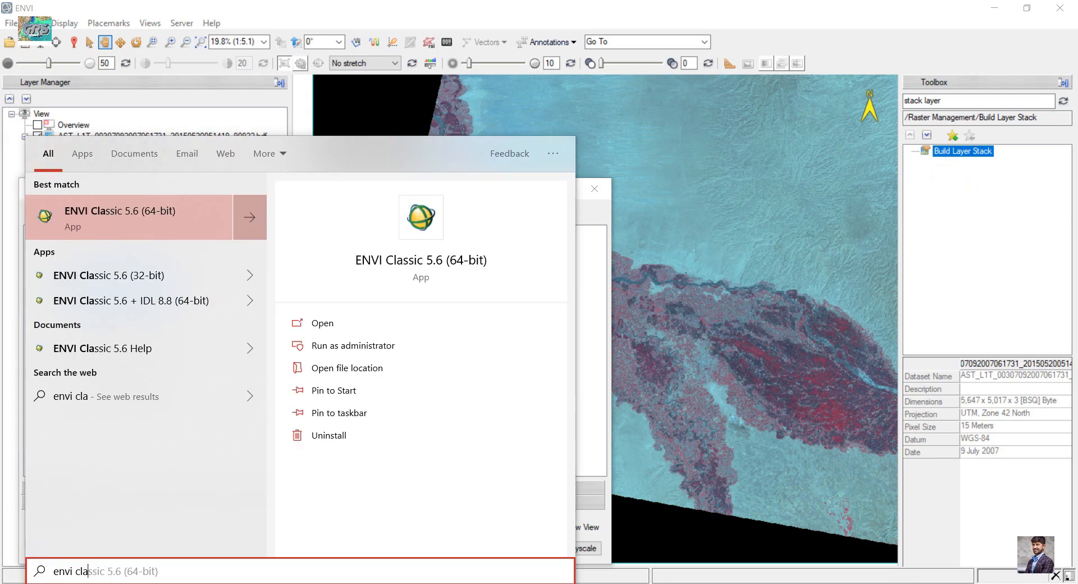
click(162, 219)
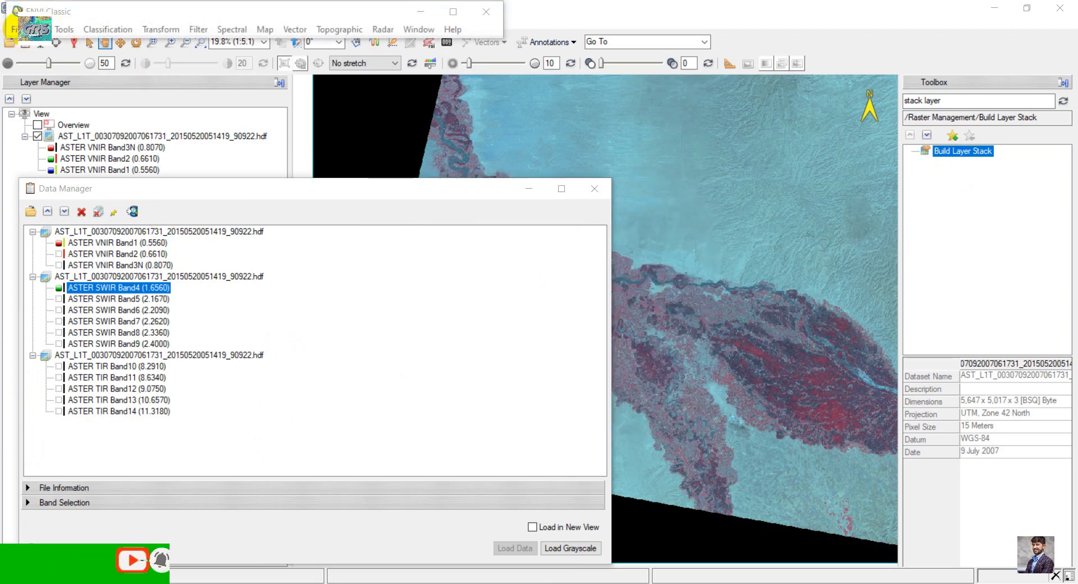
click(15, 29)
click(36, 45)
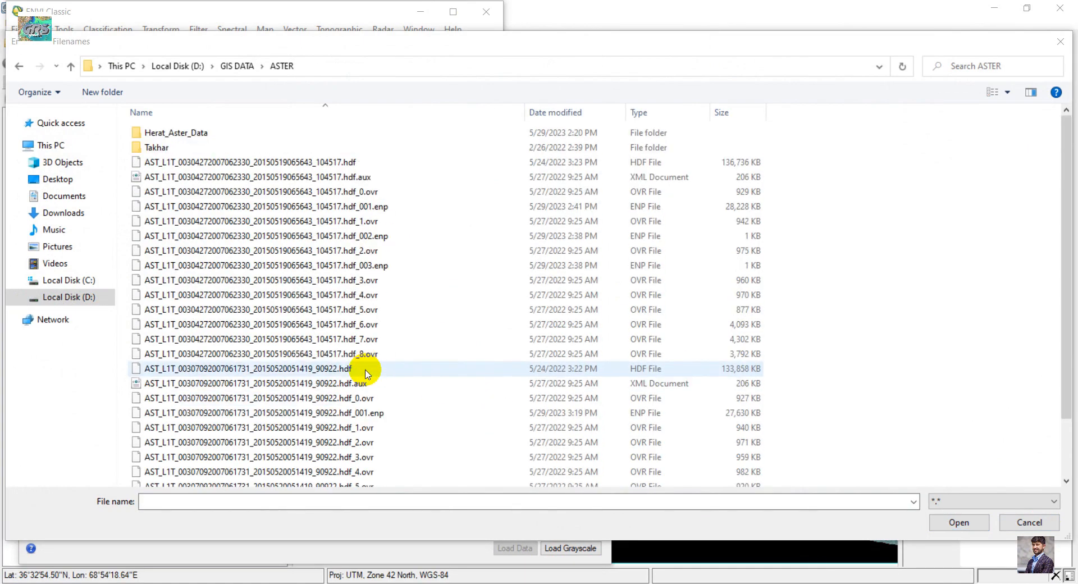
click(366, 370)
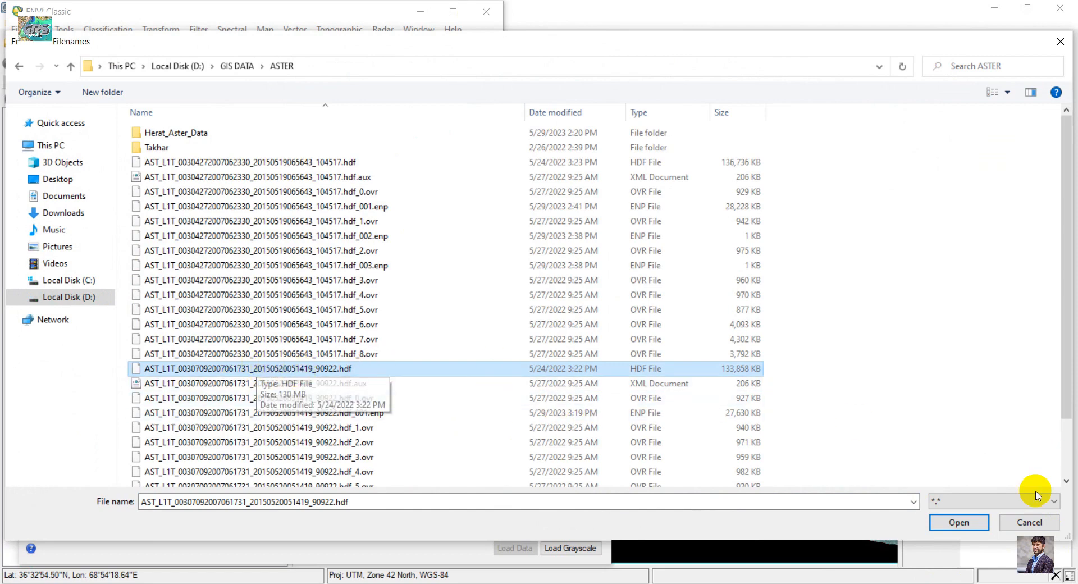
click(976, 524)
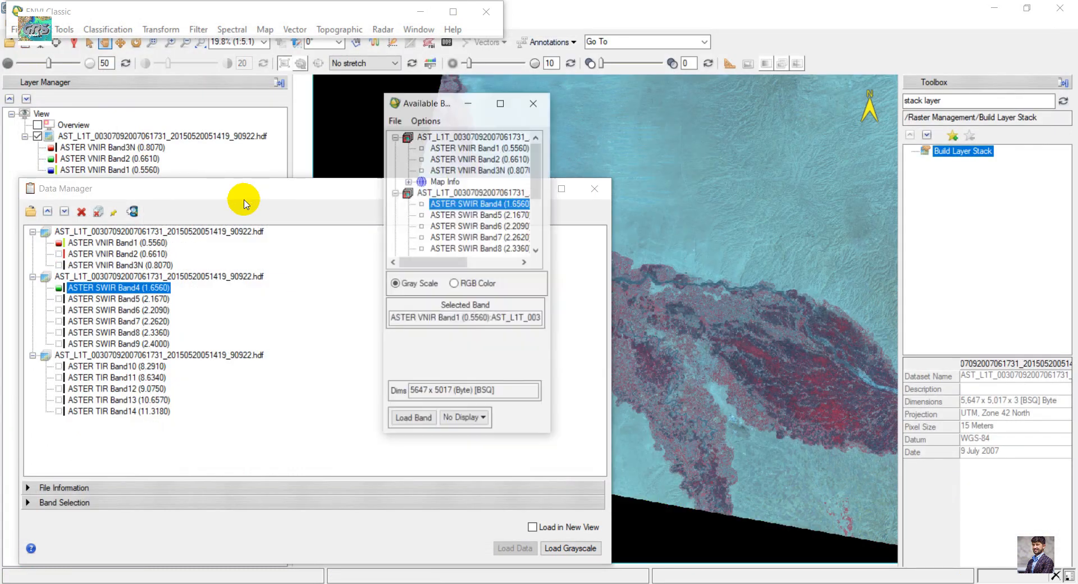
scroll(470, 174, down, 1)
scroll(470, 179, up, 1)
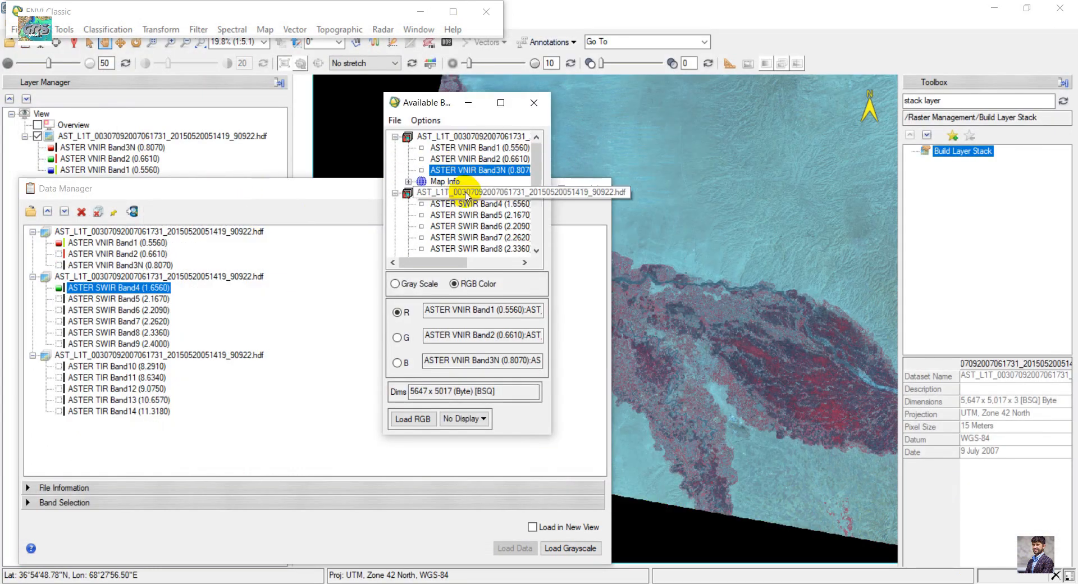
Start Layer Stacking in ENVI Classic and import the VNIR and SWIR files, leaving out the TIR file
click(60, 19)
click(63, 28)
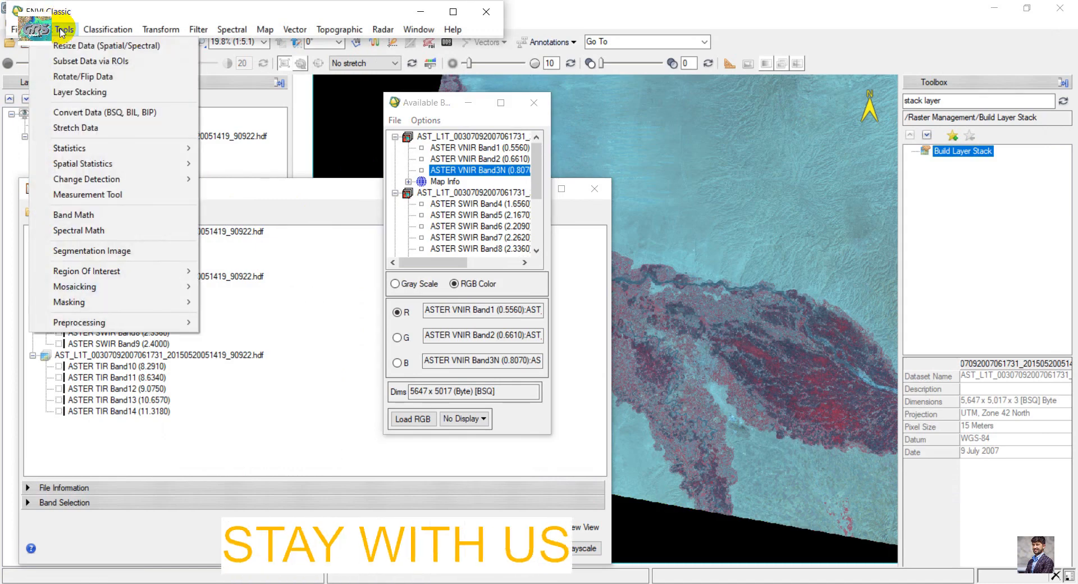
click(84, 92)
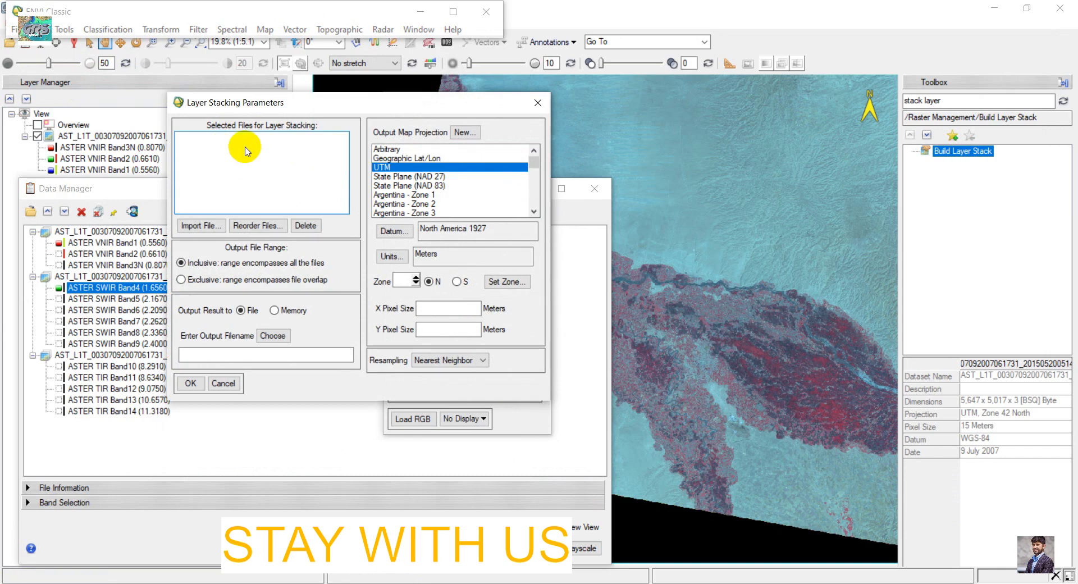
click(204, 226)
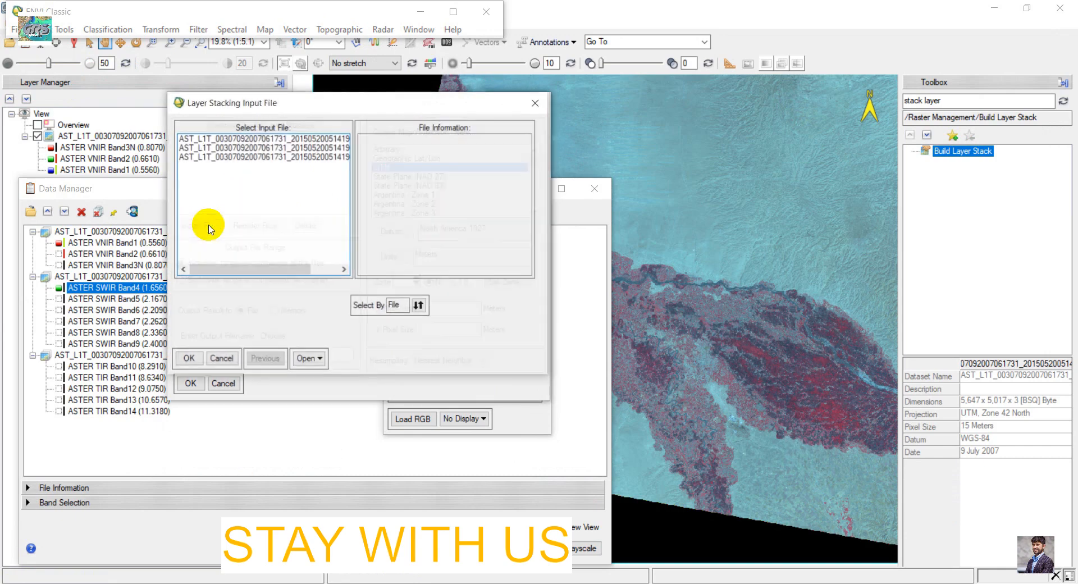
drag(267, 138, 267, 146)
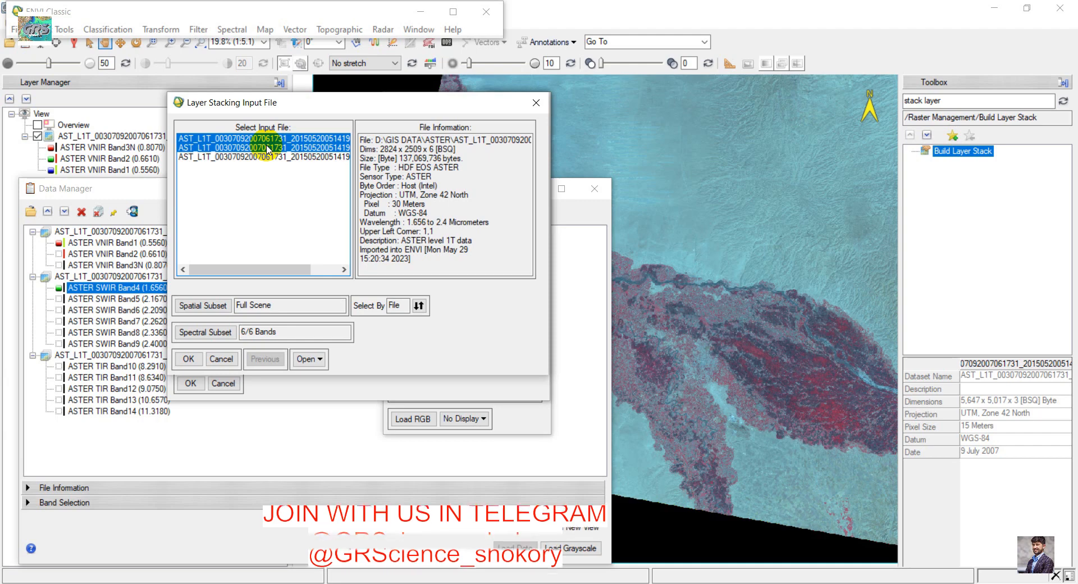
click(266, 158)
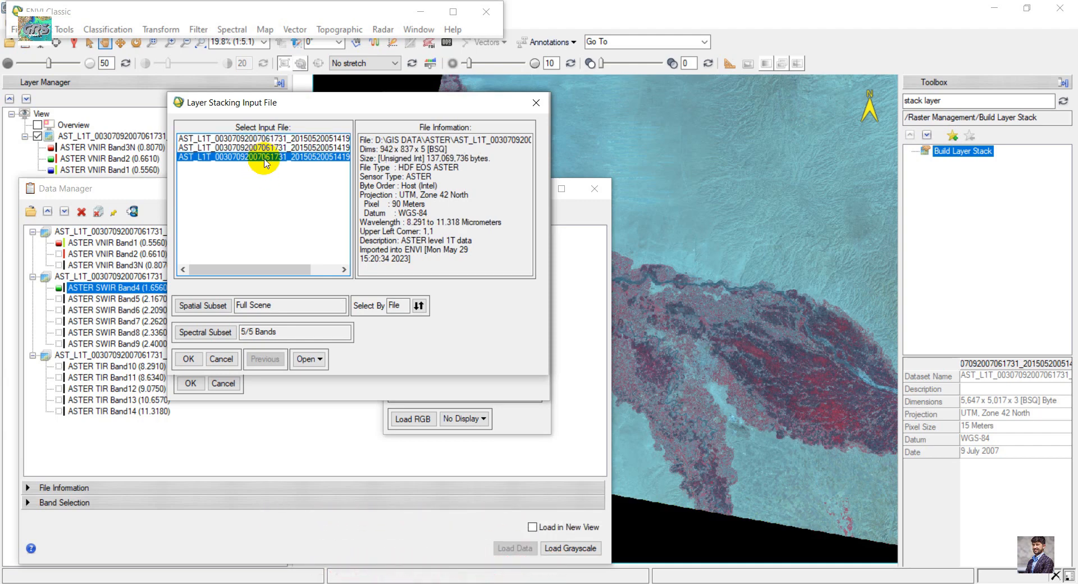
drag(264, 138, 267, 150)
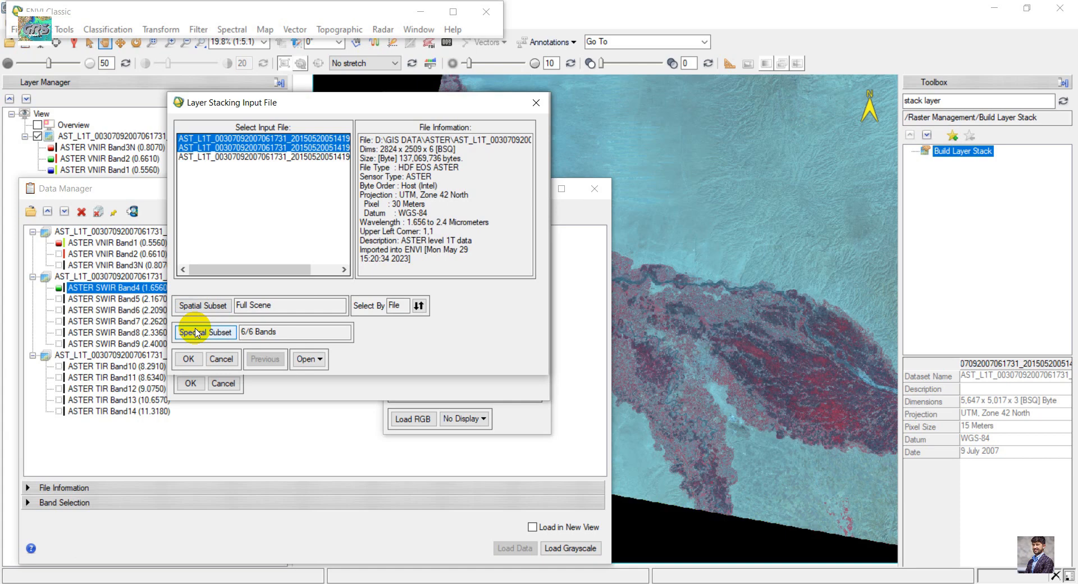
click(189, 359)
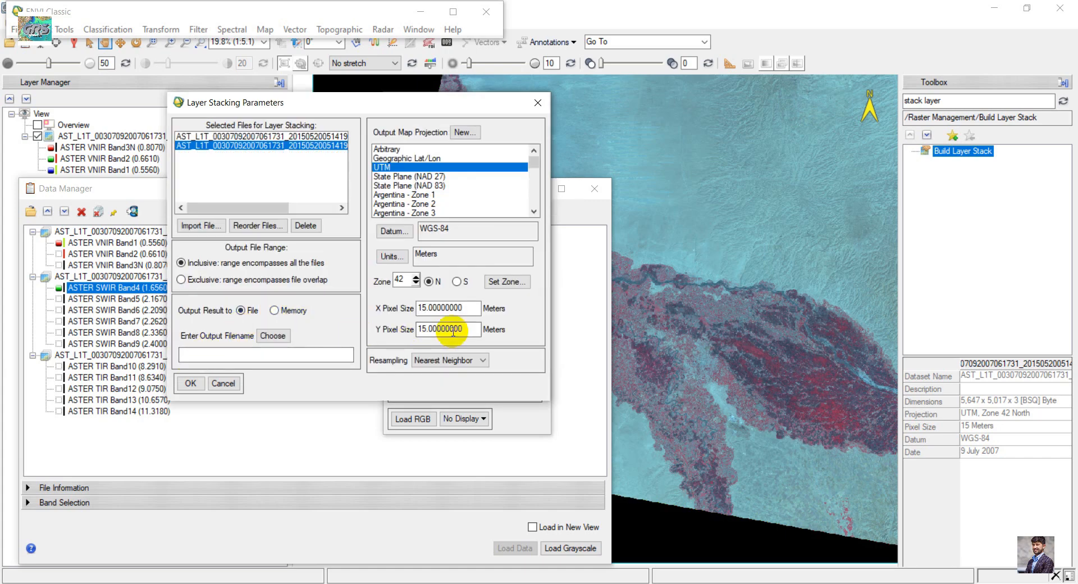
Choose an output location for the stack in a new folder named ouputt inside Atmoshpher Correction
drag(467, 305, 421, 306)
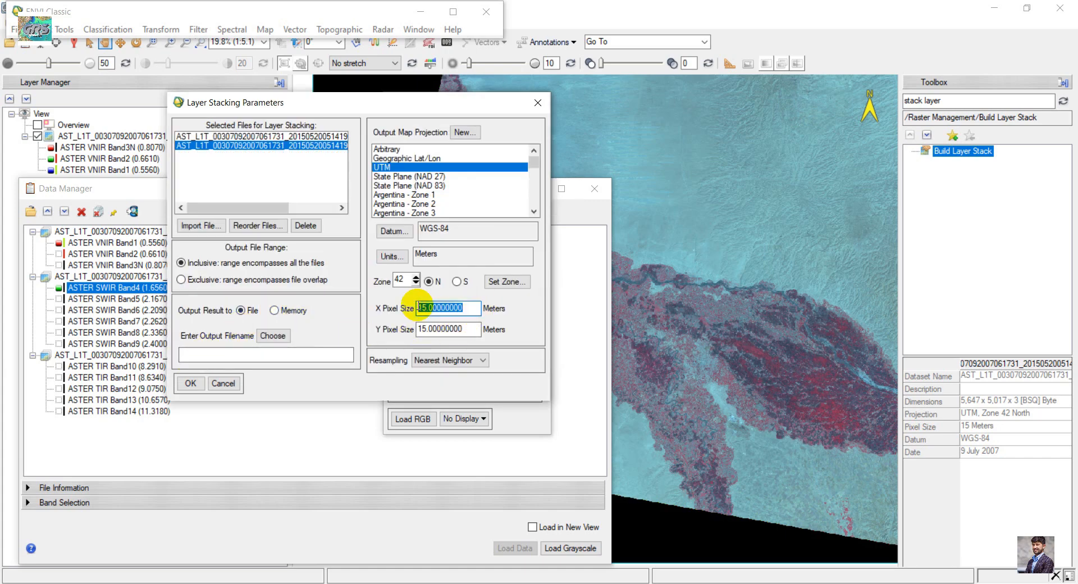
double_click(409, 281)
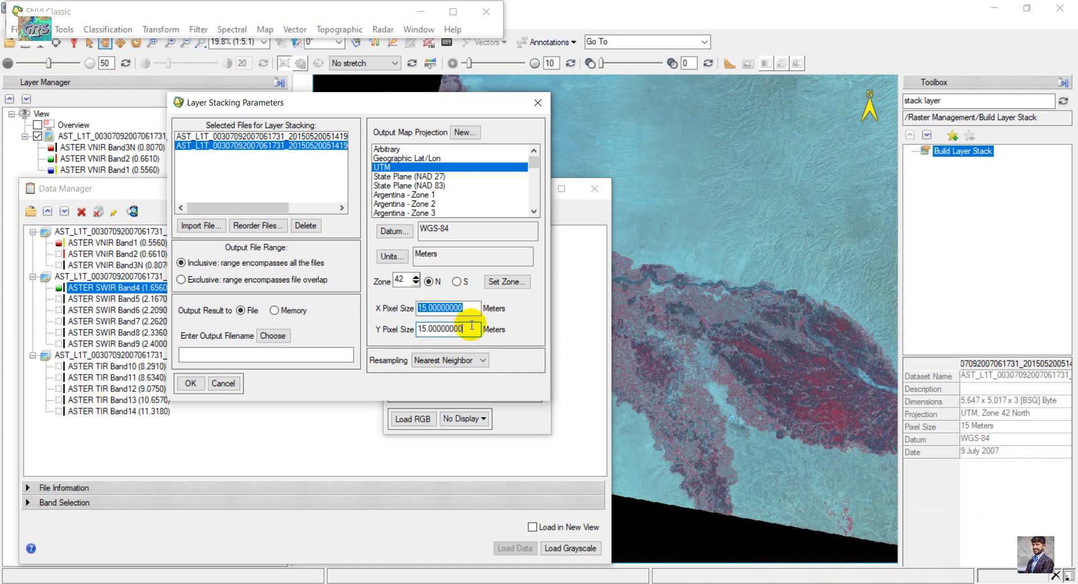
click(279, 337)
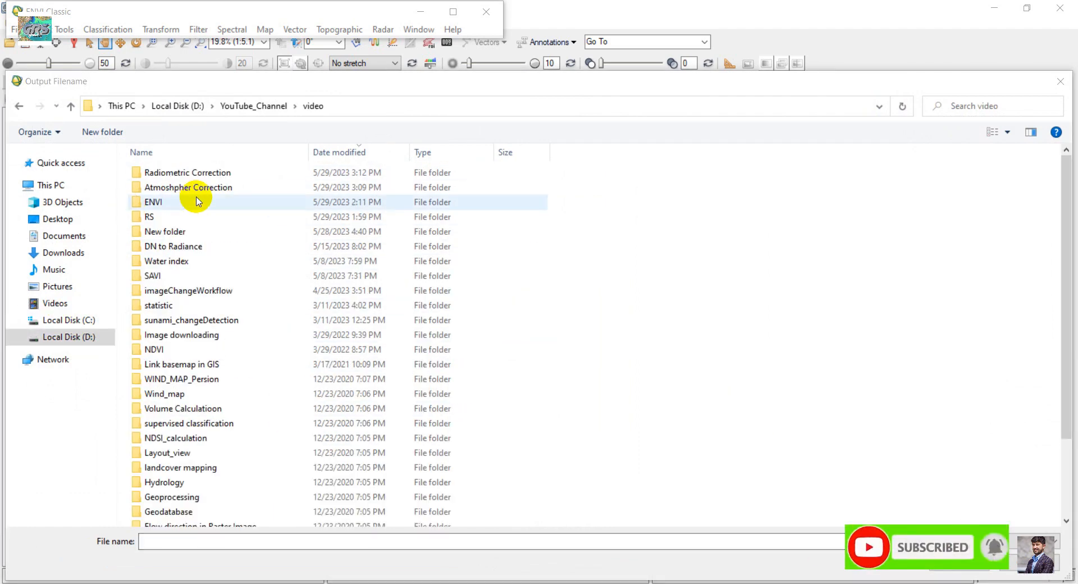
double_click(203, 187)
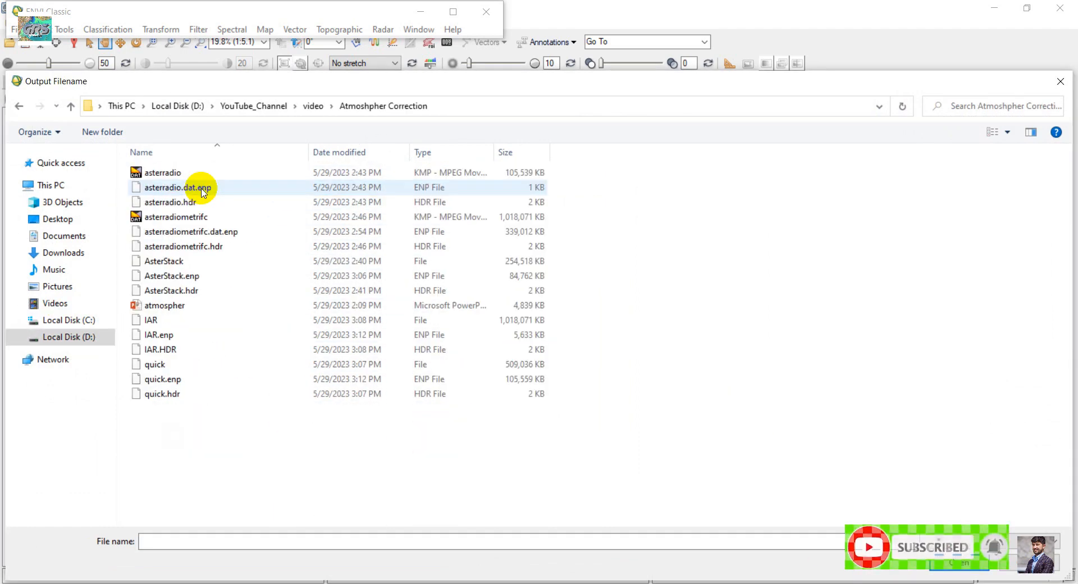
click(126, 139)
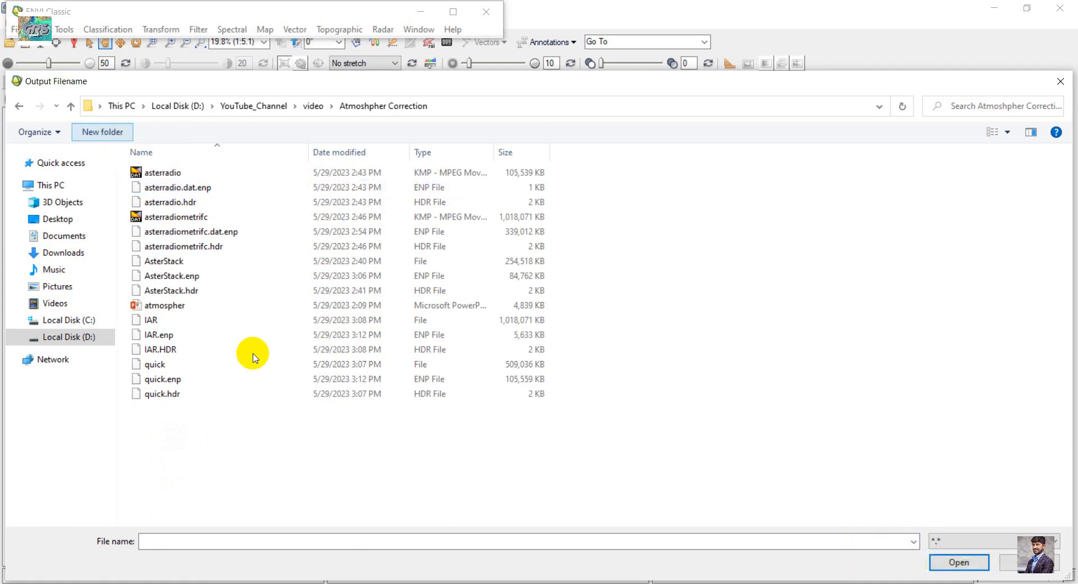
text(oupu)
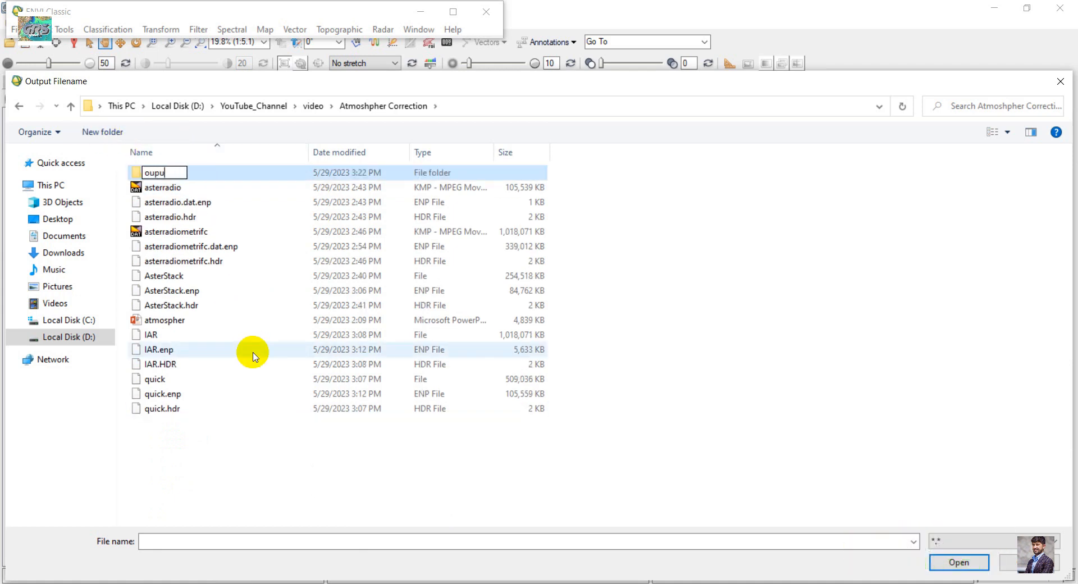
text(tt)
key(Return)
key(Return)
Name the output file asterlayerstacking and run the layer stacking
click(382, 540)
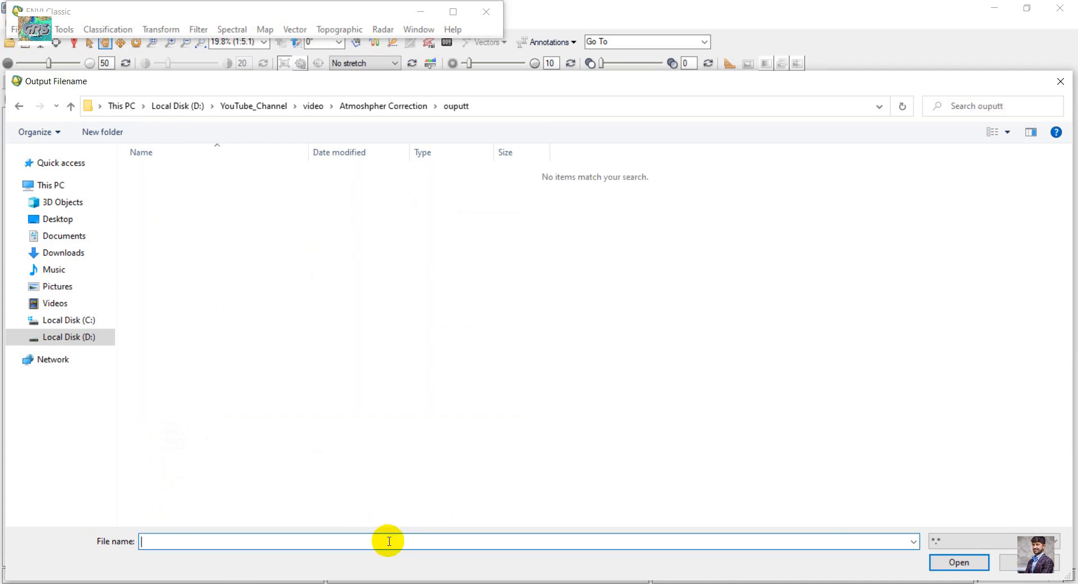
text(asterlayerstacking)
key(Return)
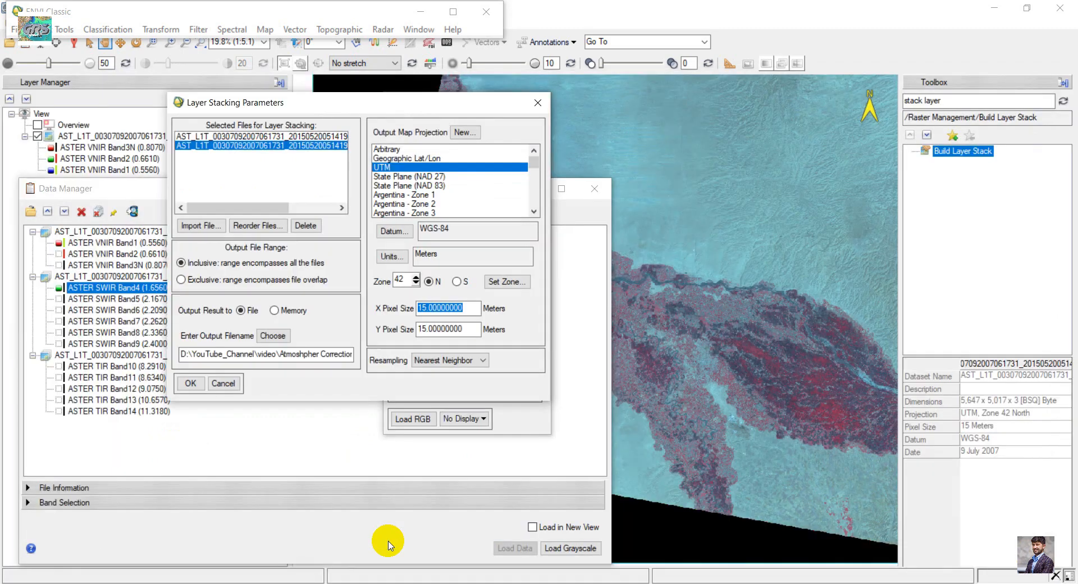
click(193, 384)
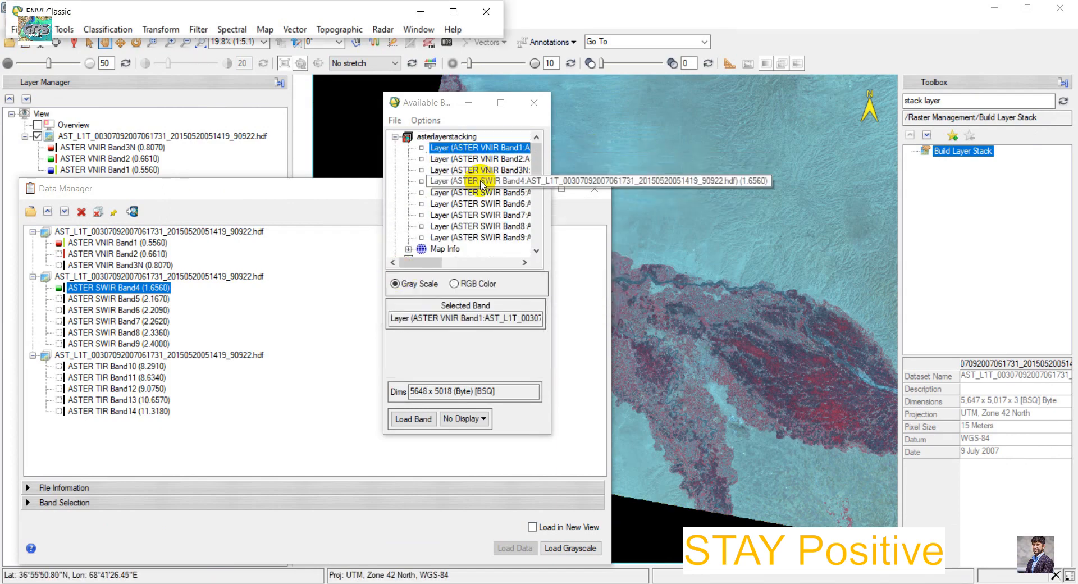
Edit the band names in the asterlayerstacking header, renaming the three VNIR bands to b1, b2 and b3
drag(429, 262, 361, 257)
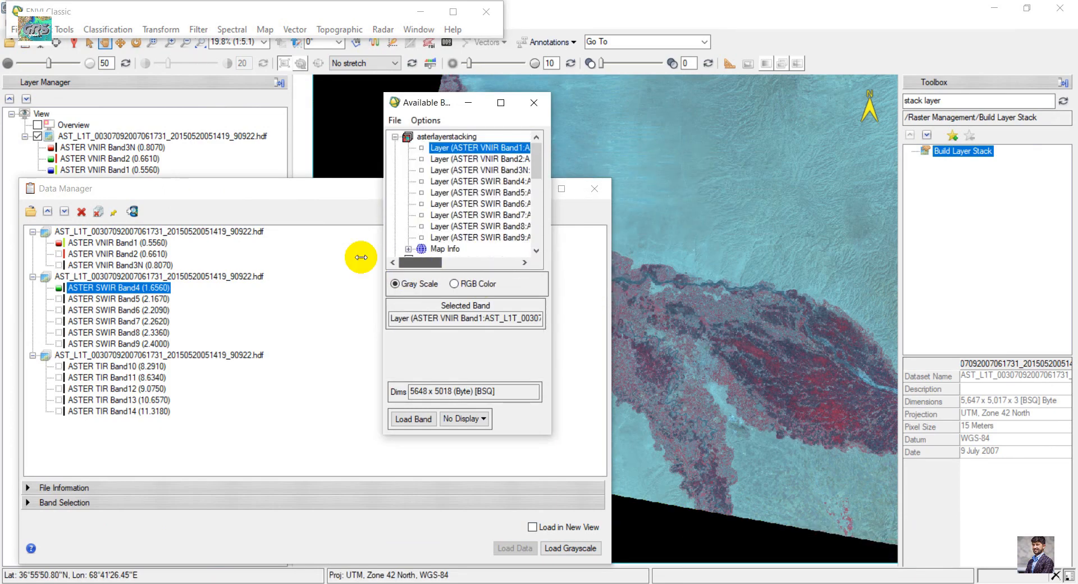
right_click(458, 137)
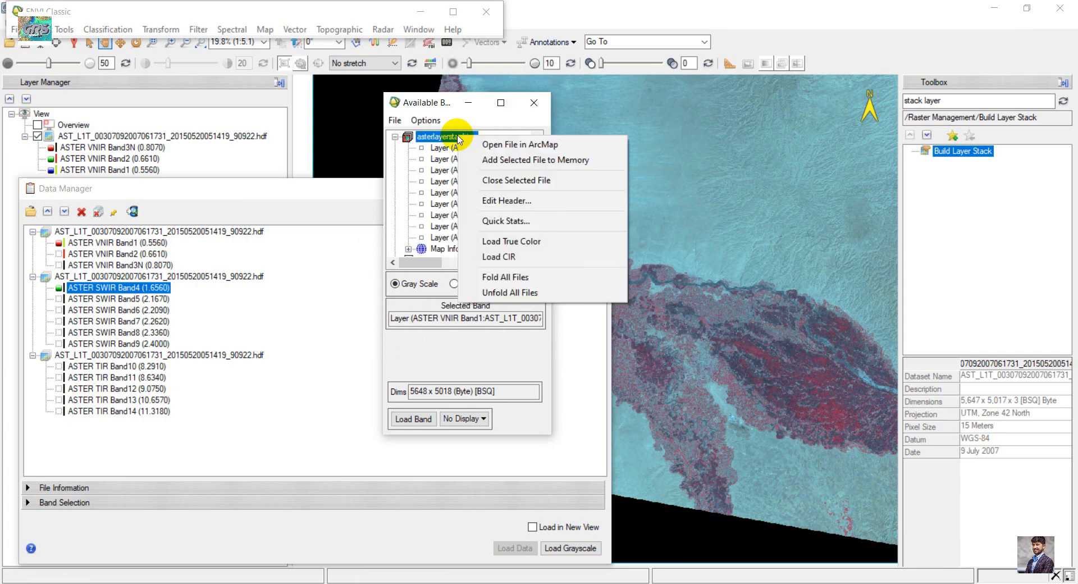
click(495, 201)
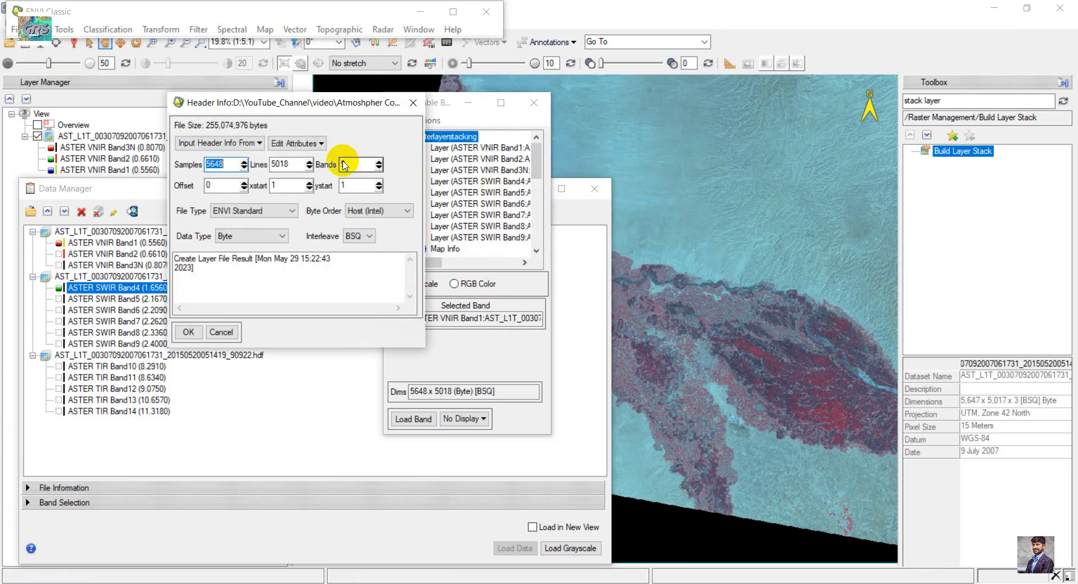
click(302, 145)
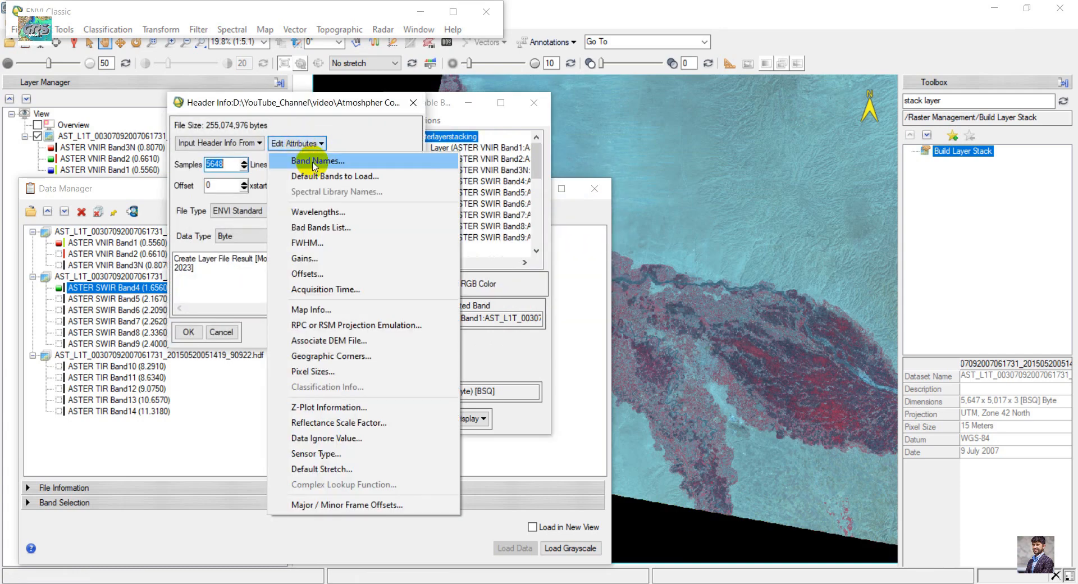
click(310, 162)
click(433, 145)
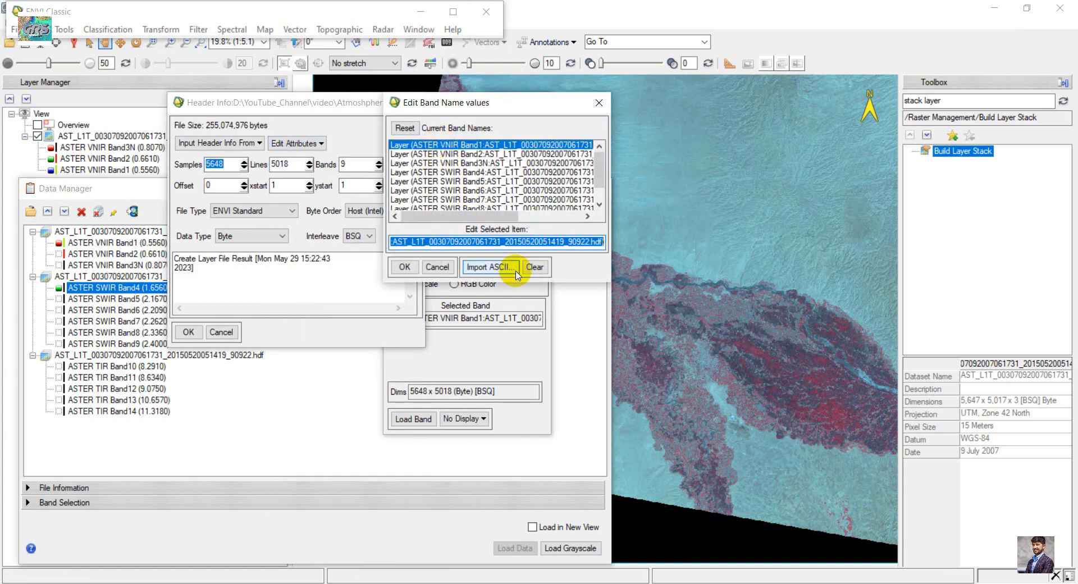
click(532, 267)
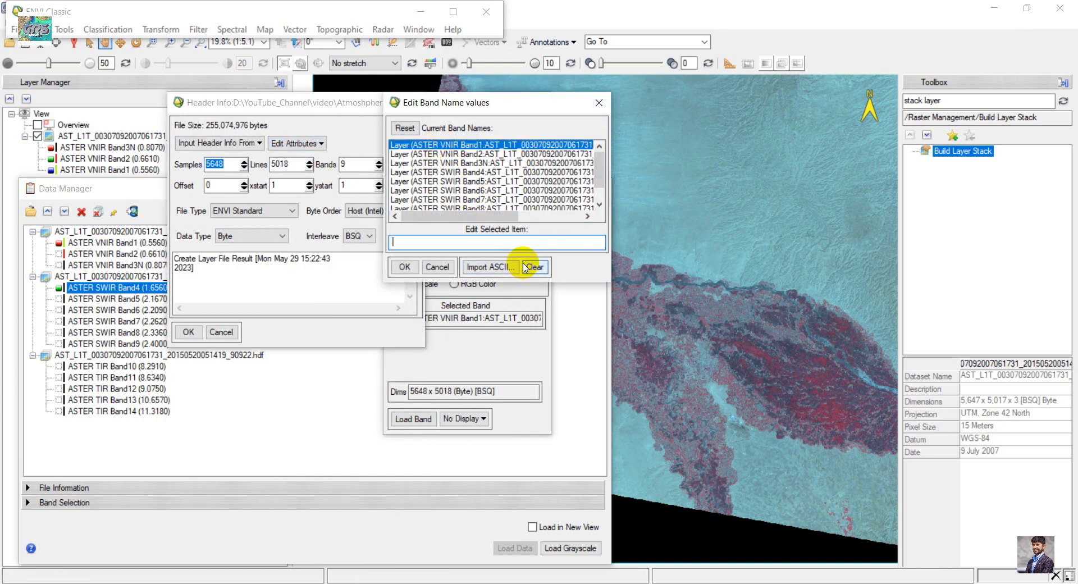
text(b1)
key(Return)
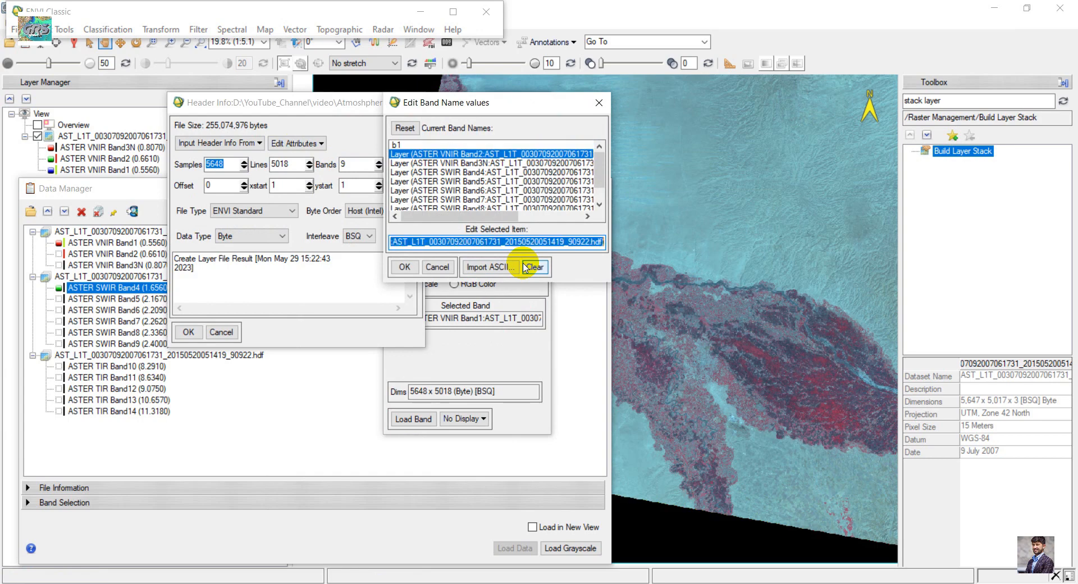
text(b)
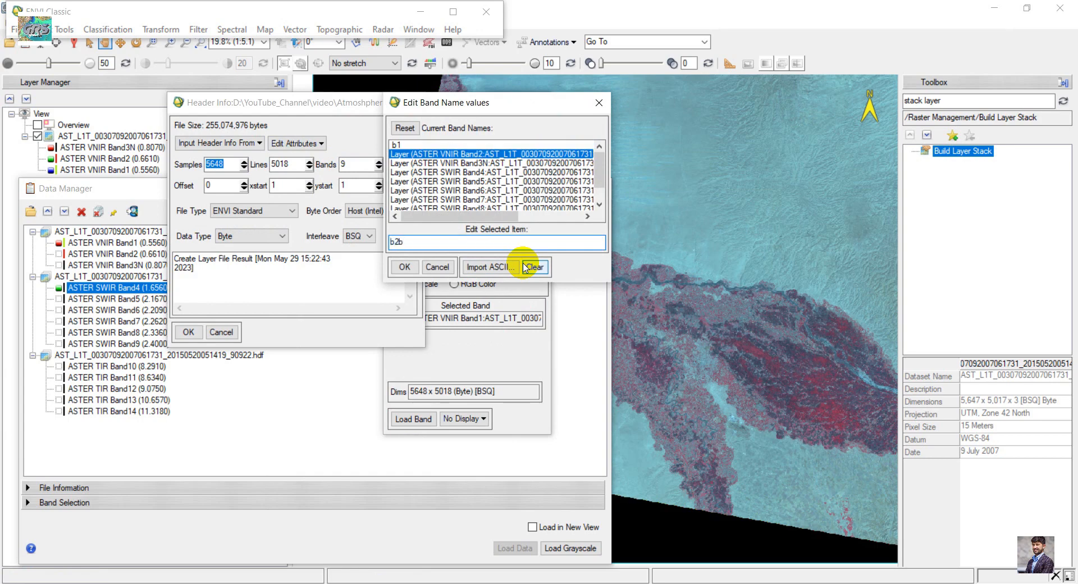
text(2)
key(Return)
text(b3)
key(Return)
Rename the six SWIR bands to b4, b5, b6, b7, b8 and b9, and apply the header changes
text(b4)
key(Return)
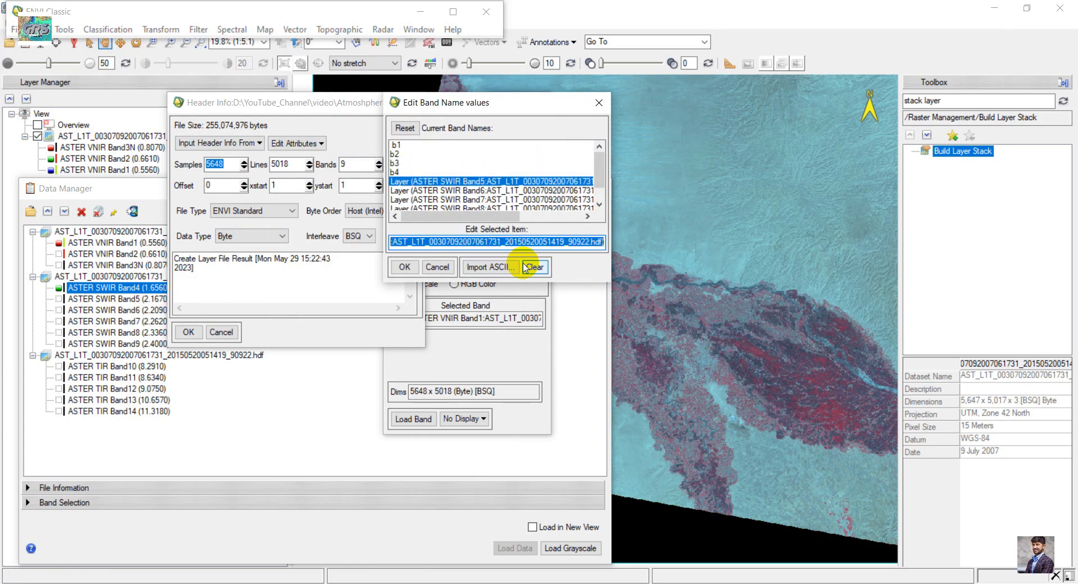
text(b5)
key(Return)
text(b6)
key(Return)
text(b7)
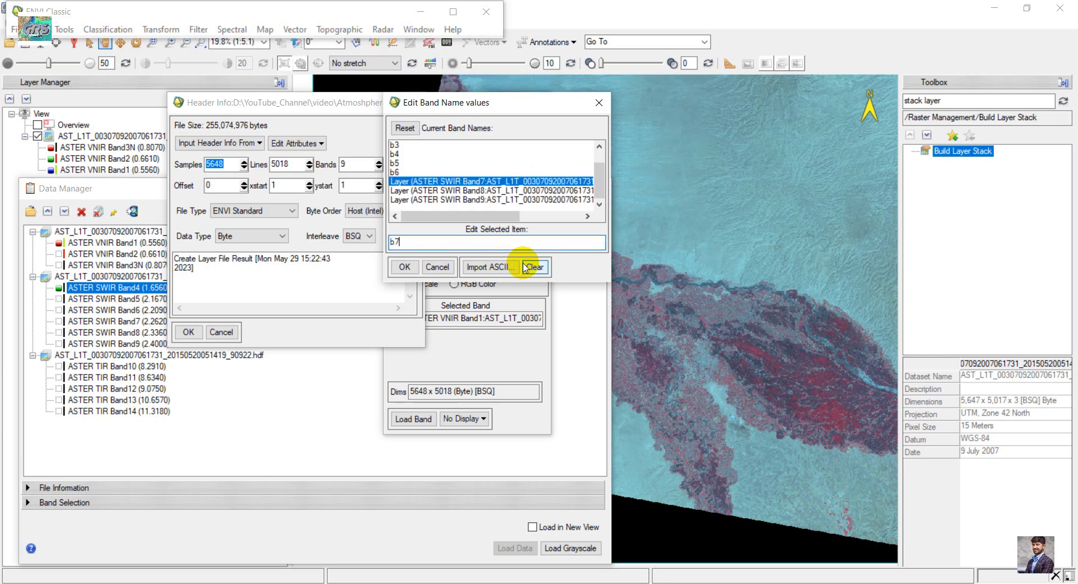
key(Return)
text(b8)
key(Return)
text(b9)
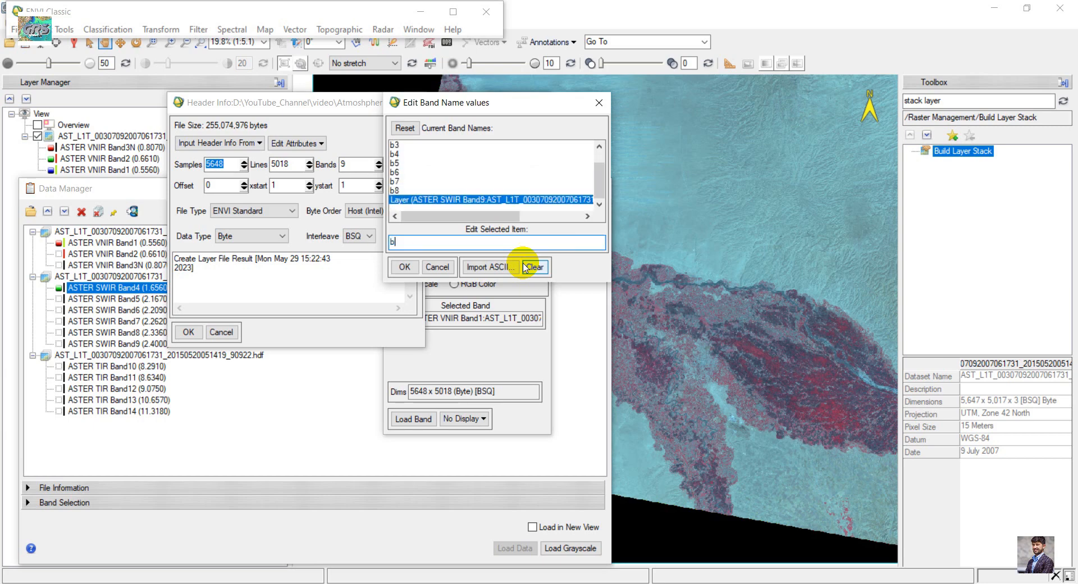
key(Return)
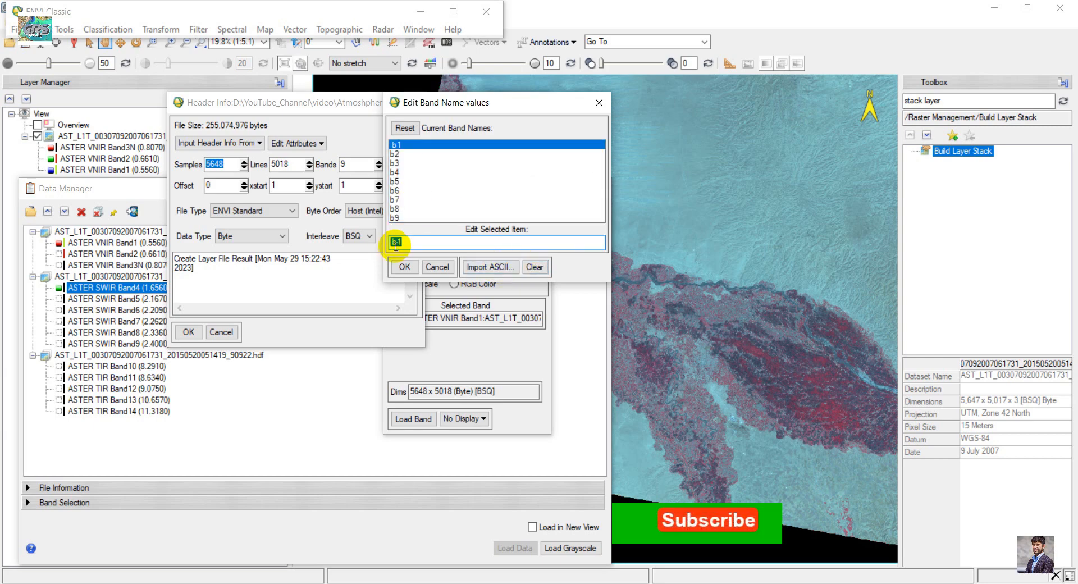
click(401, 267)
click(188, 332)
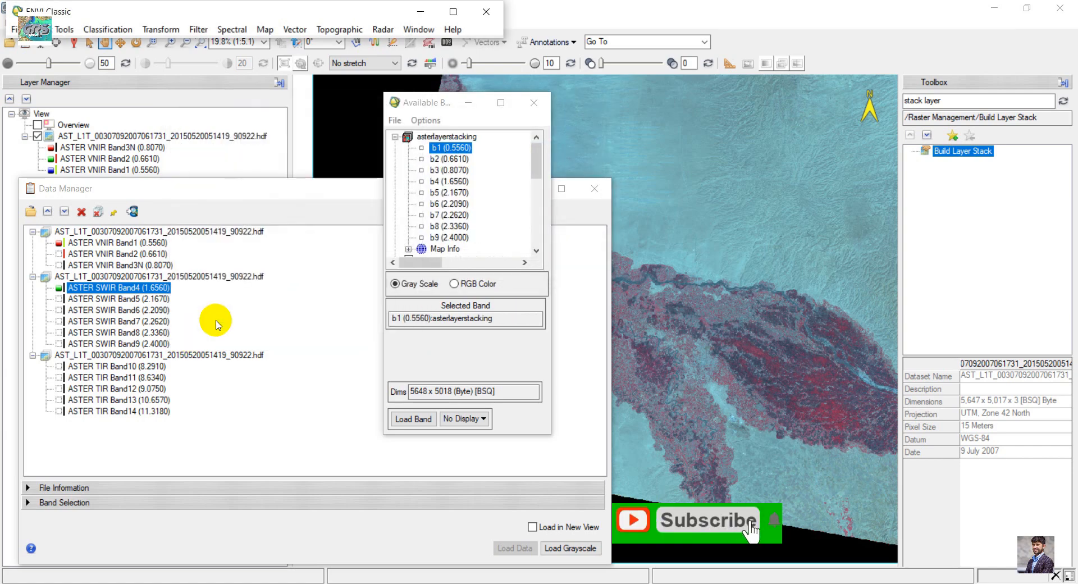
Quit ENVI Classic and close all files in ENVI's Data Manager
click(489, 20)
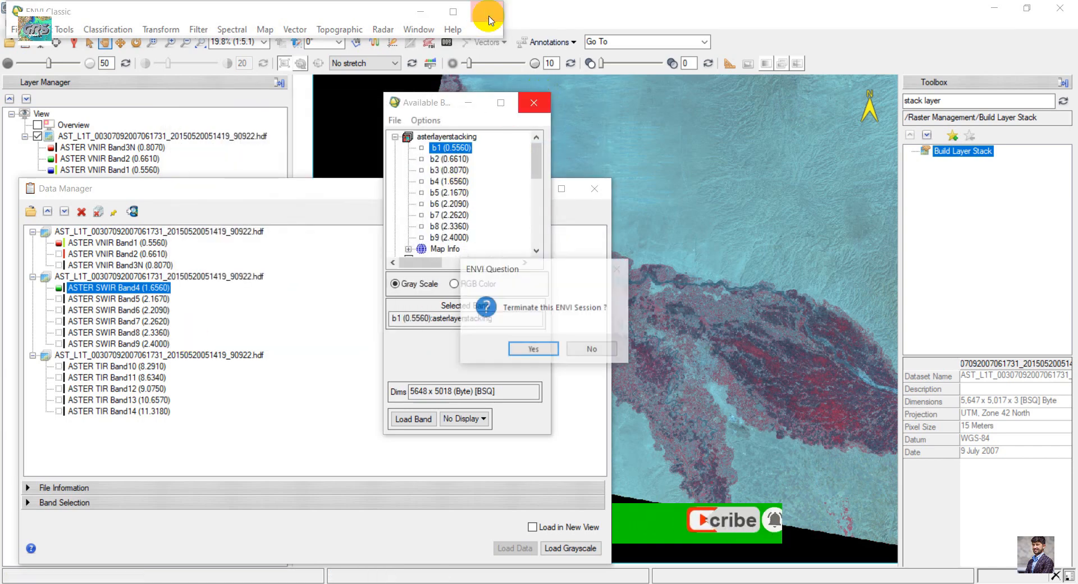
click(540, 352)
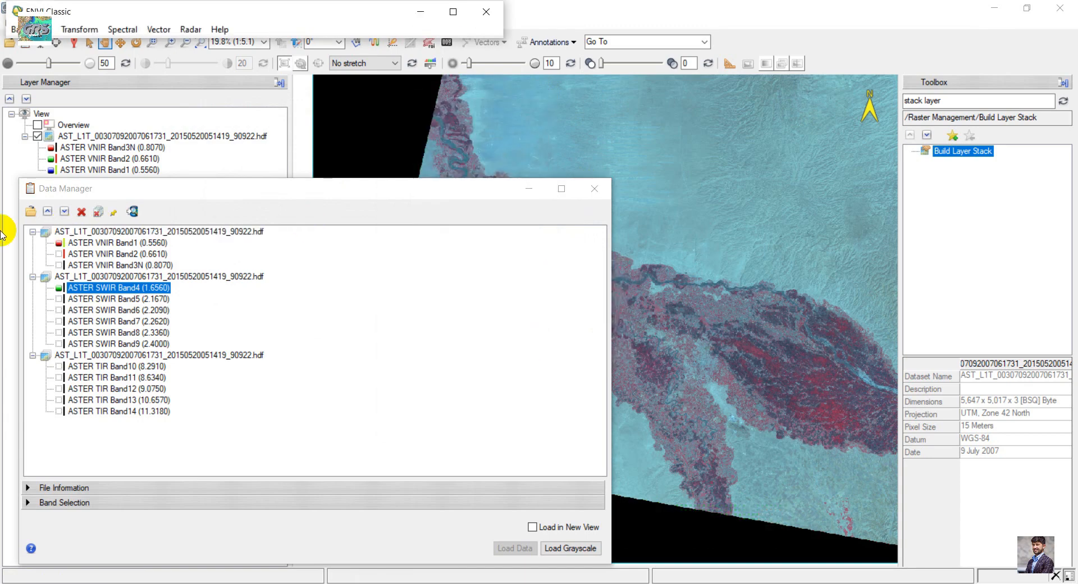
click(114, 212)
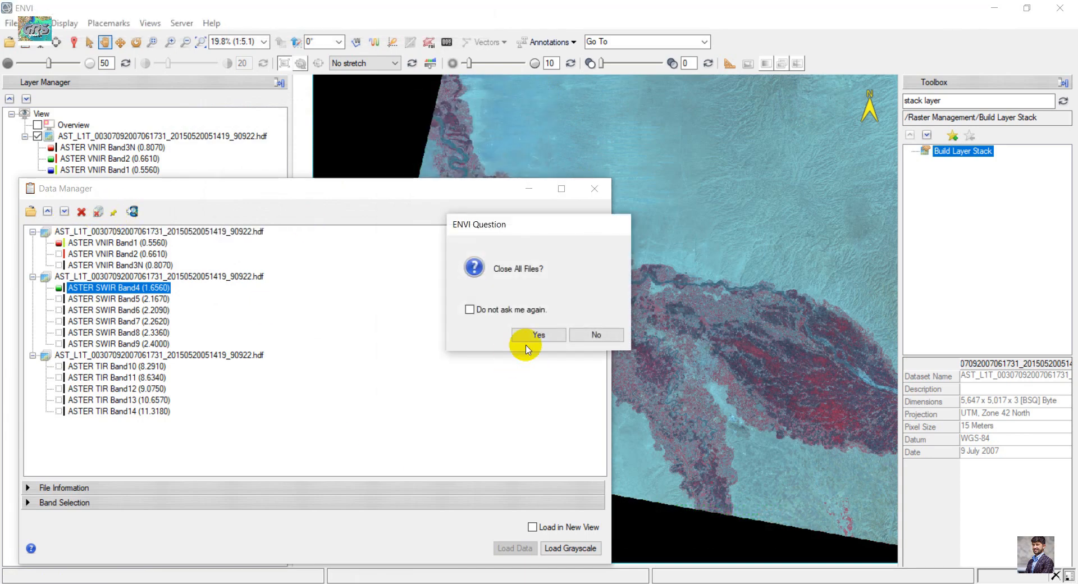
click(538, 336)
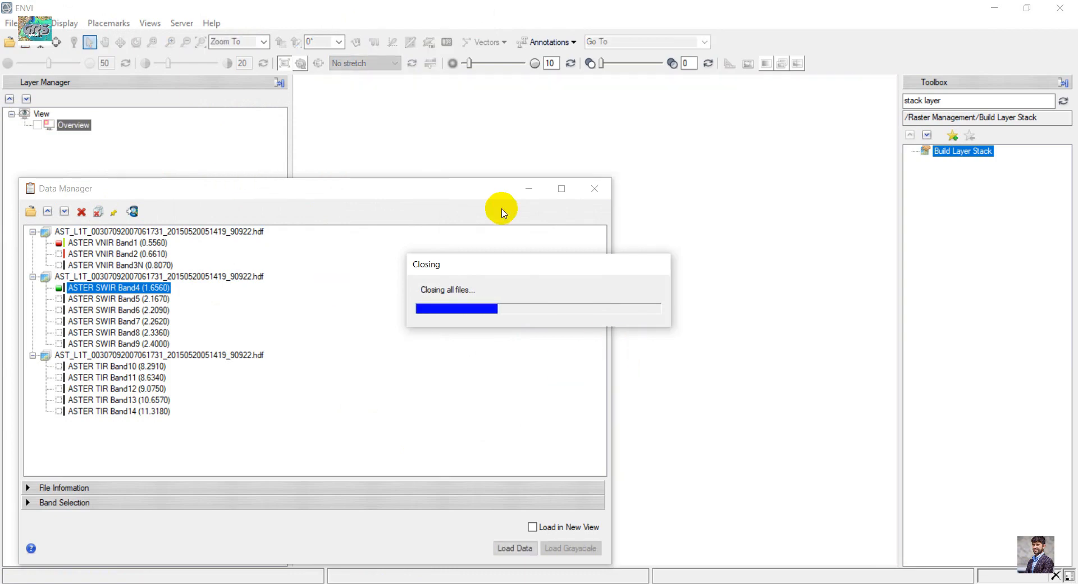
click(596, 190)
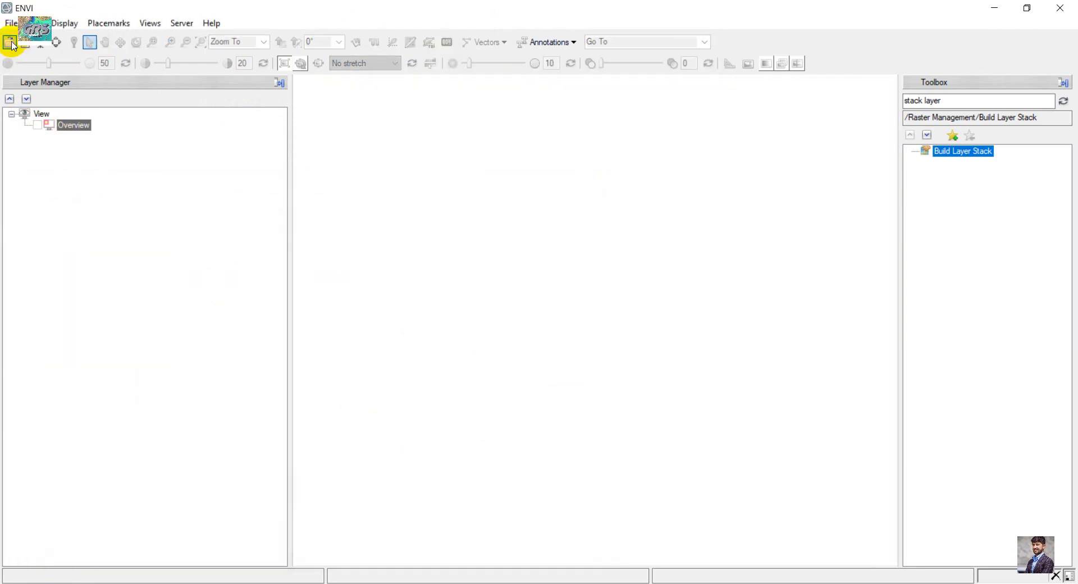
Open asterlayerstacking.hdr from the ouputt folder inside video/Atmoshpher Correction
click(10, 43)
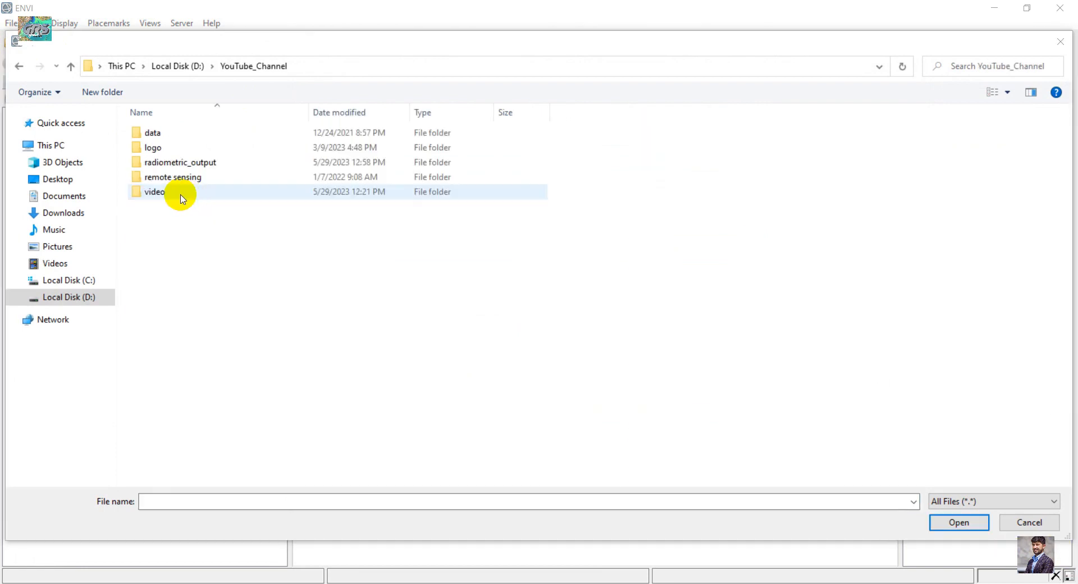
double_click(180, 192)
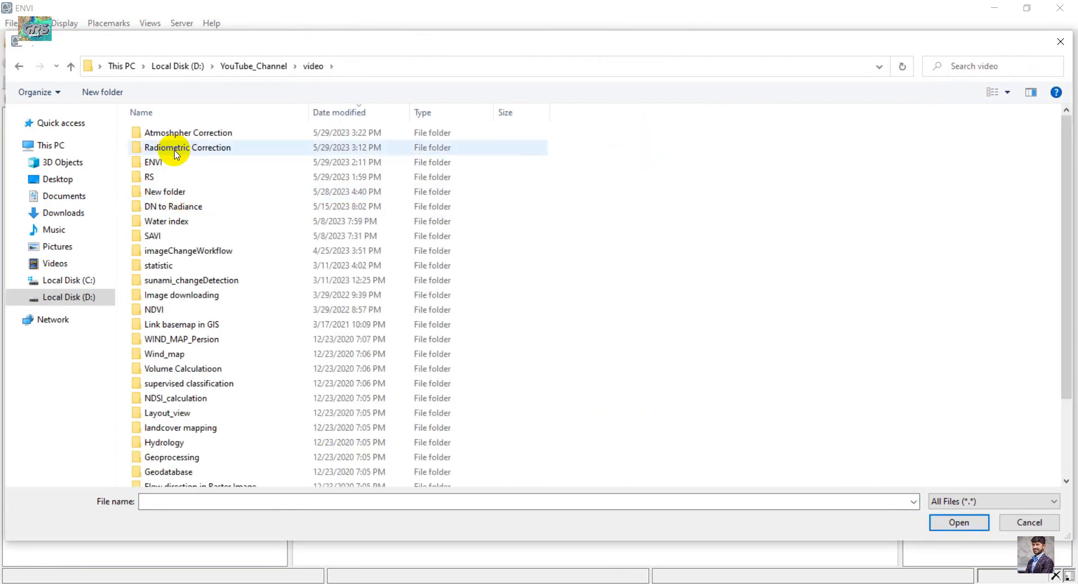
click(174, 140)
double_click(174, 141)
double_click(174, 133)
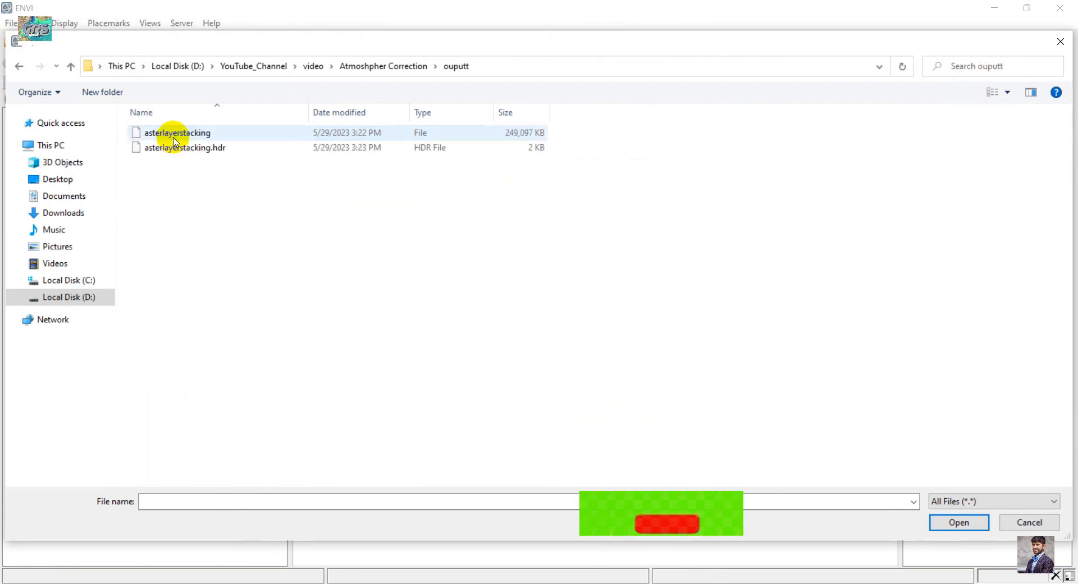
click(183, 149)
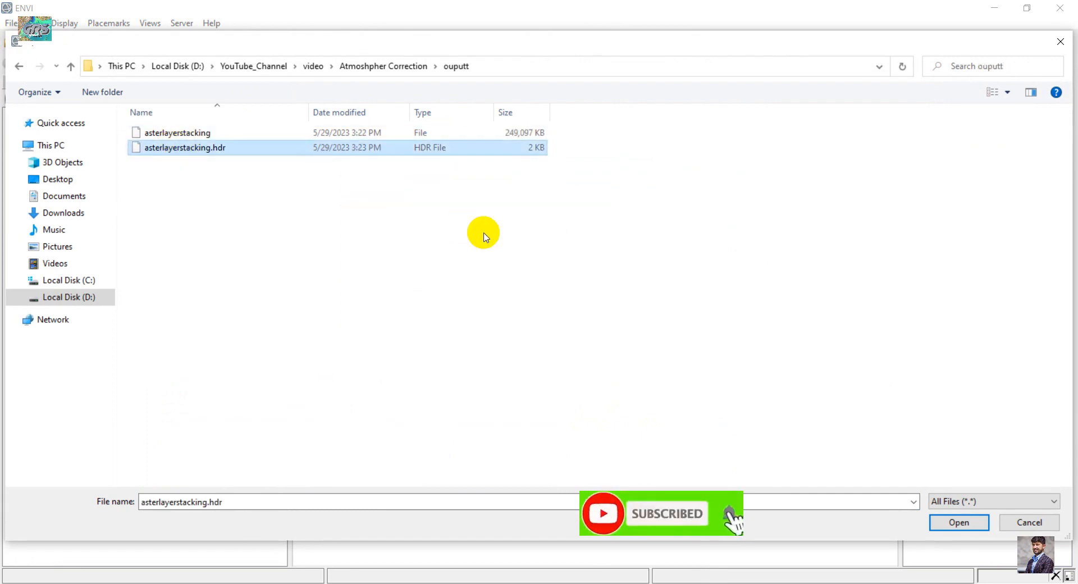
click(959, 523)
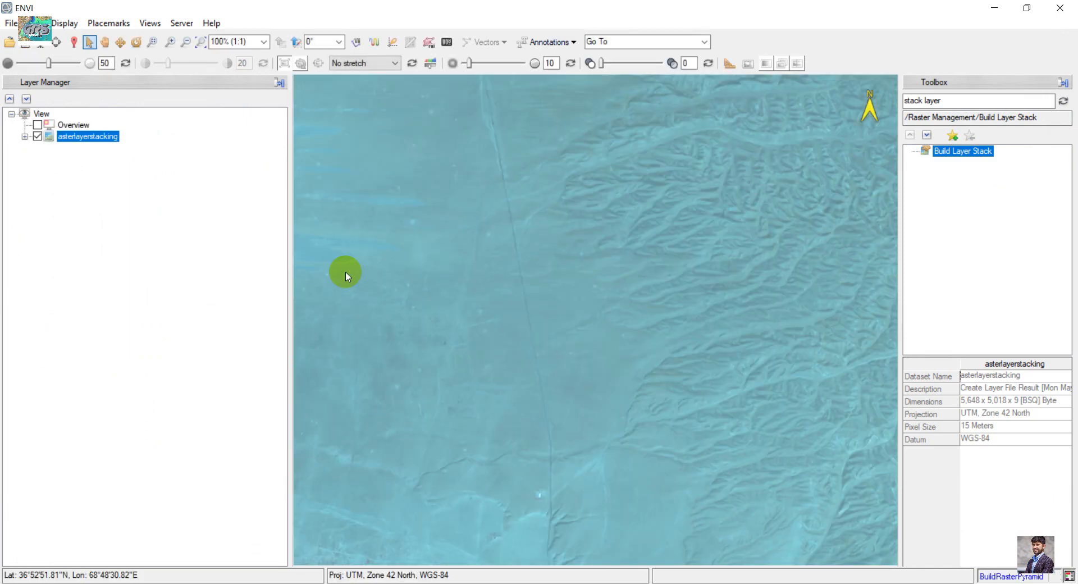
Examine the band list available for the asterlayerstacking layer's RGB display, leaving the current band combination unchanged
scroll(426, 284, down, 3)
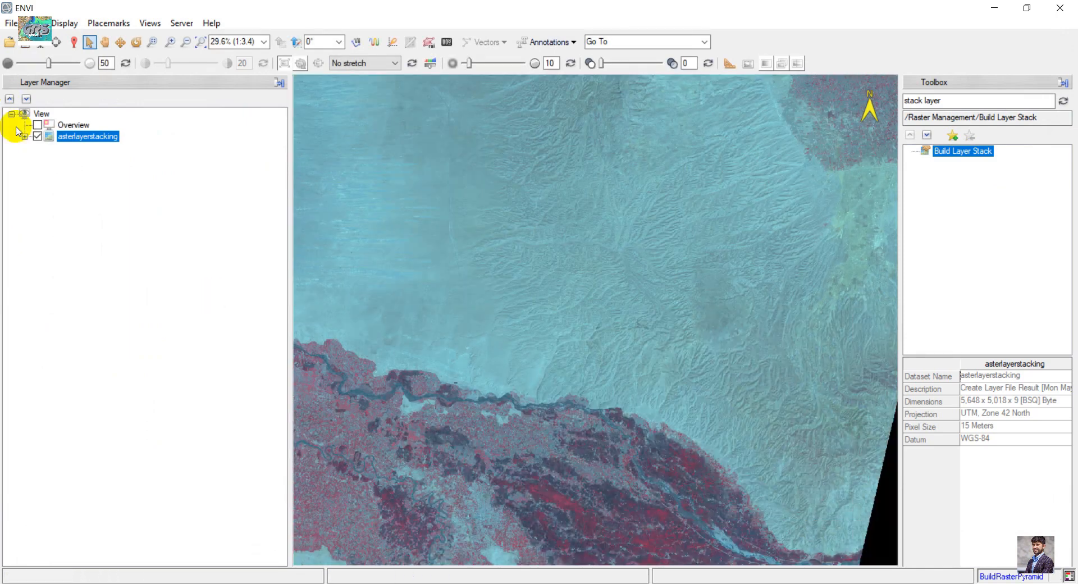
right_click(95, 144)
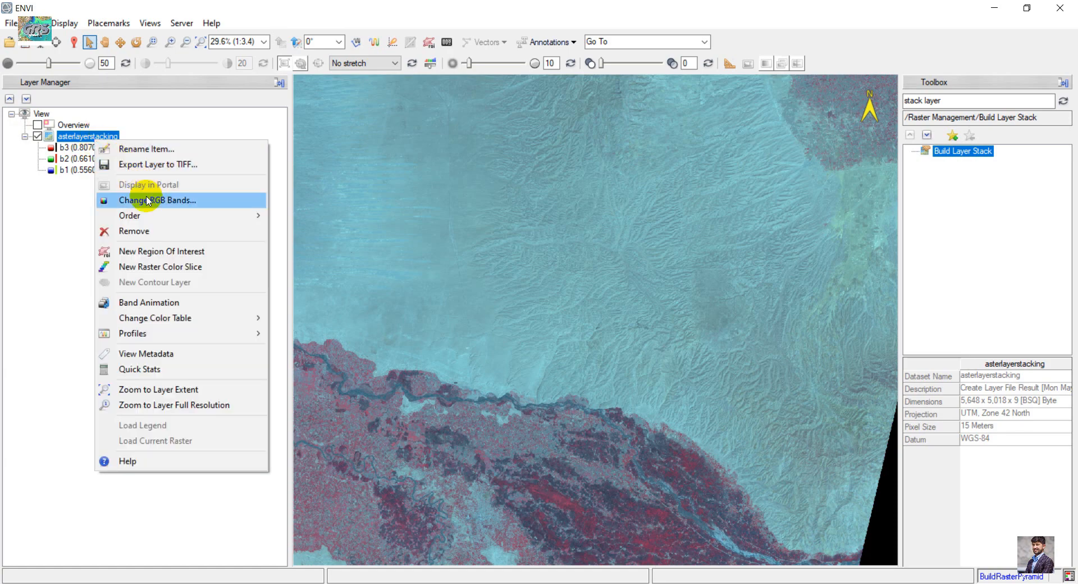
click(227, 199)
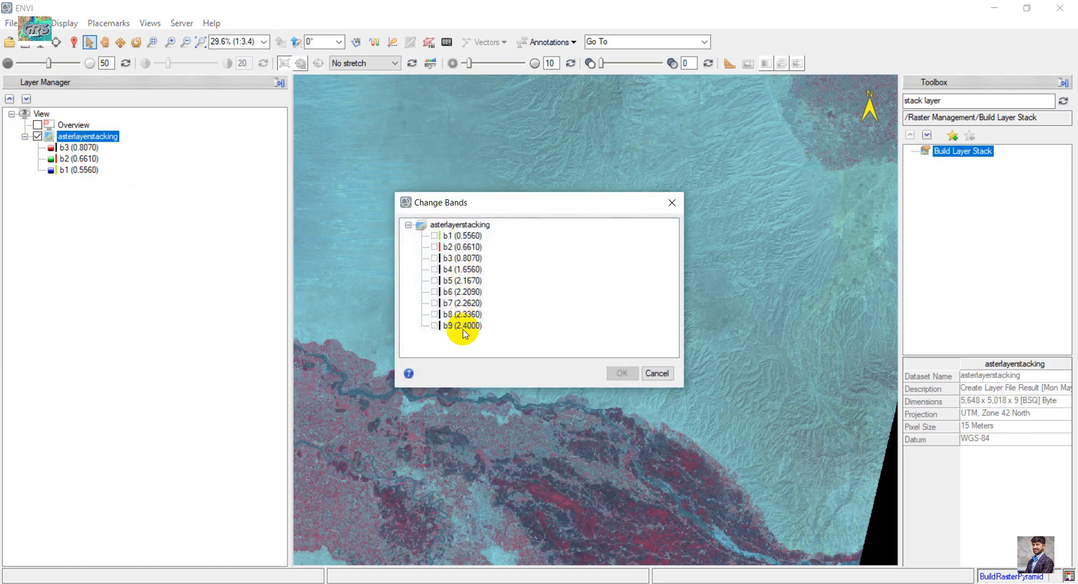
click(666, 379)
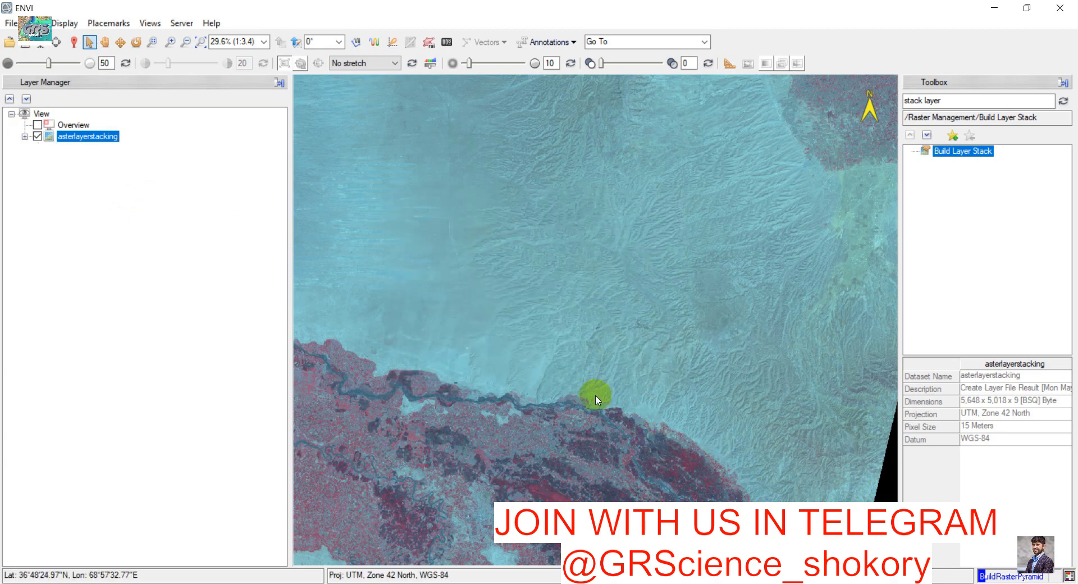
Split the display into a 2x2 arrangement of views
drag(597, 392, 607, 212)
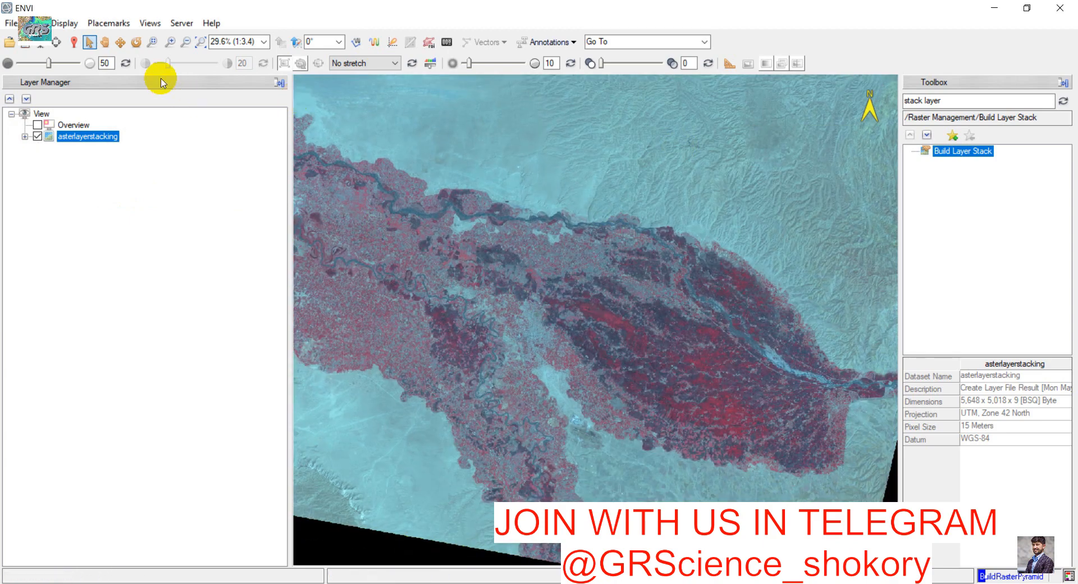
click(149, 23)
click(171, 178)
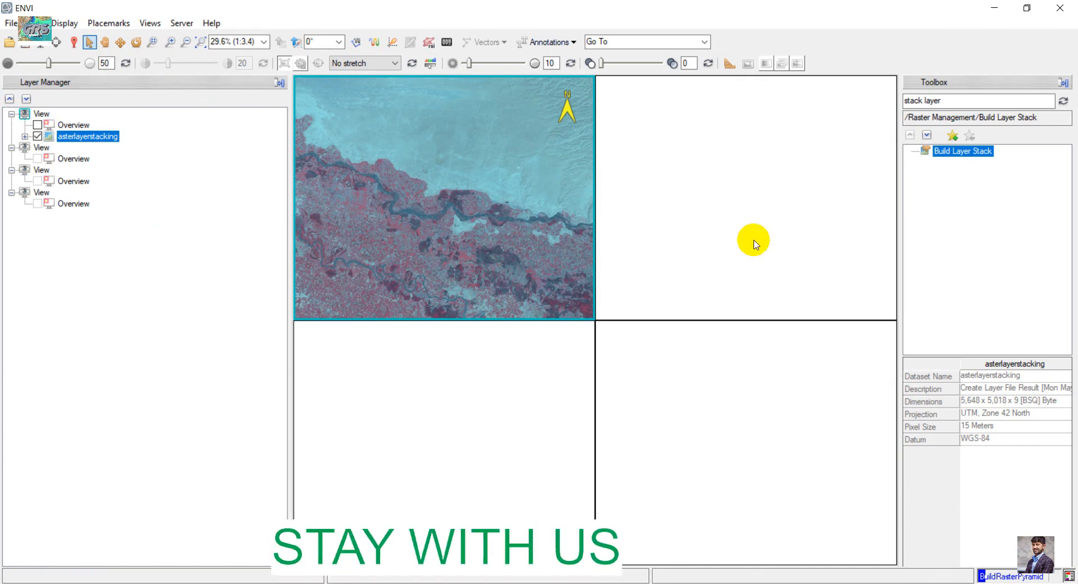
Find the Radiometric Calibration tool in the toolbox and start it with asterlayerstacking as input, full extent and all bands
drag(915, 104, 980, 102)
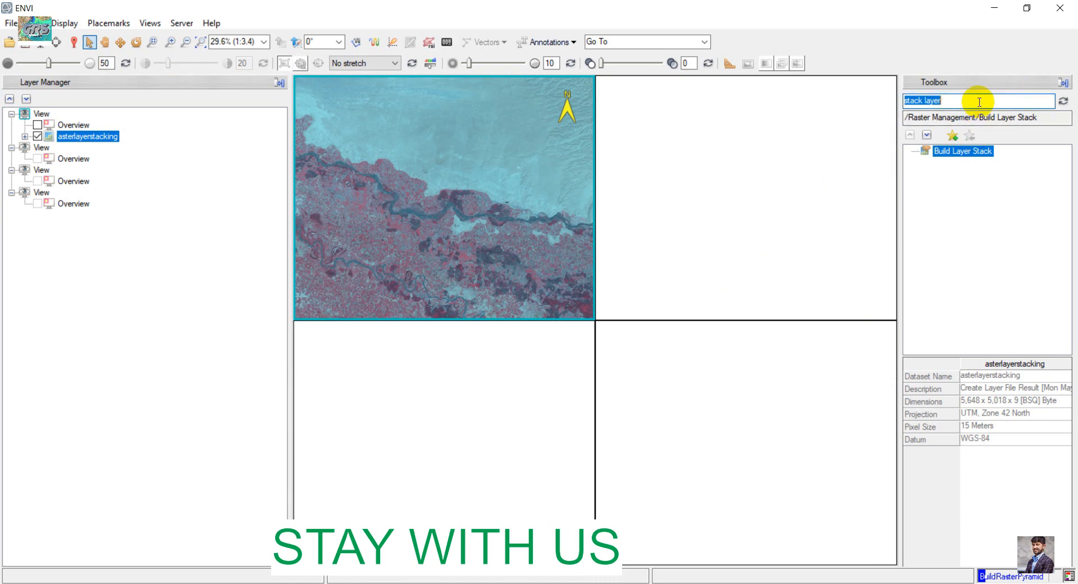
text(radiomet)
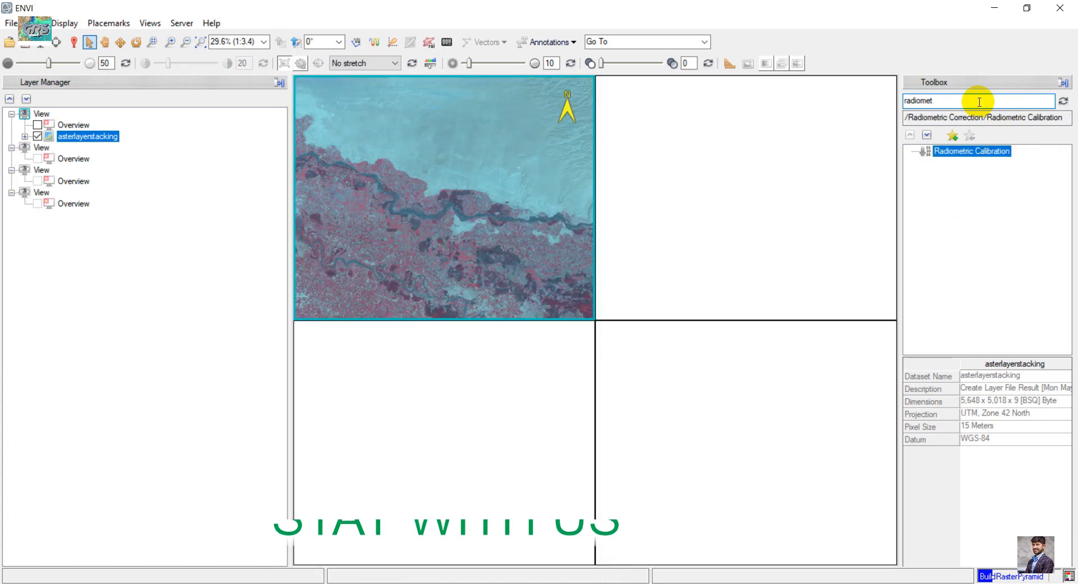
double_click(982, 151)
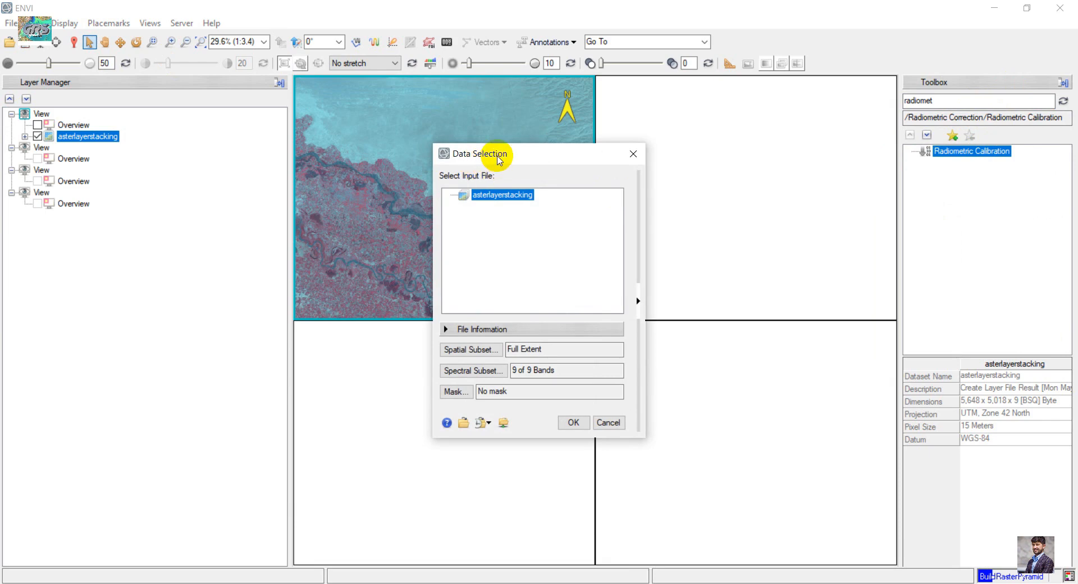
drag(500, 160, 465, 170)
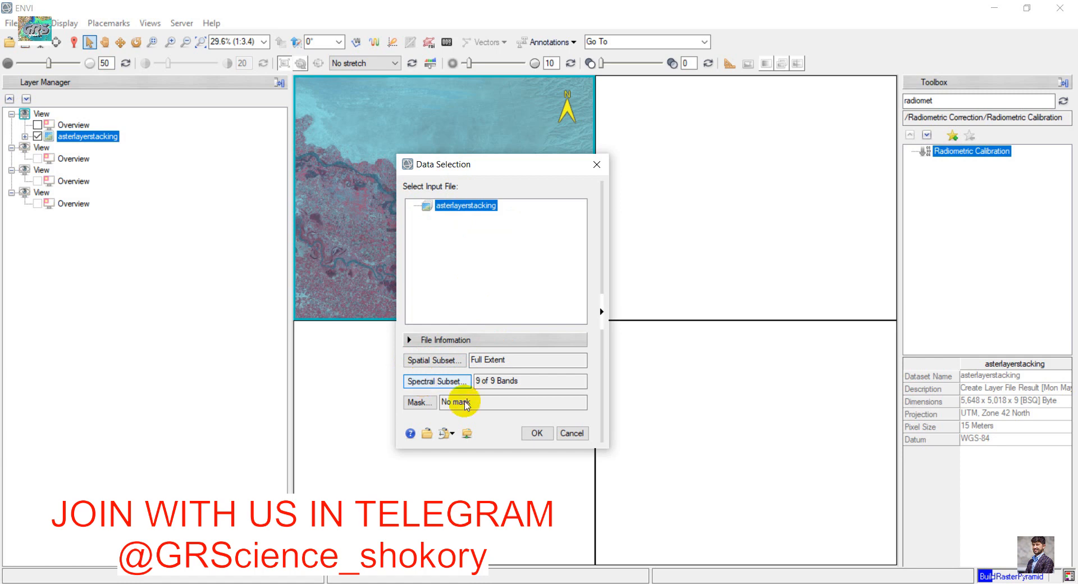
click(535, 433)
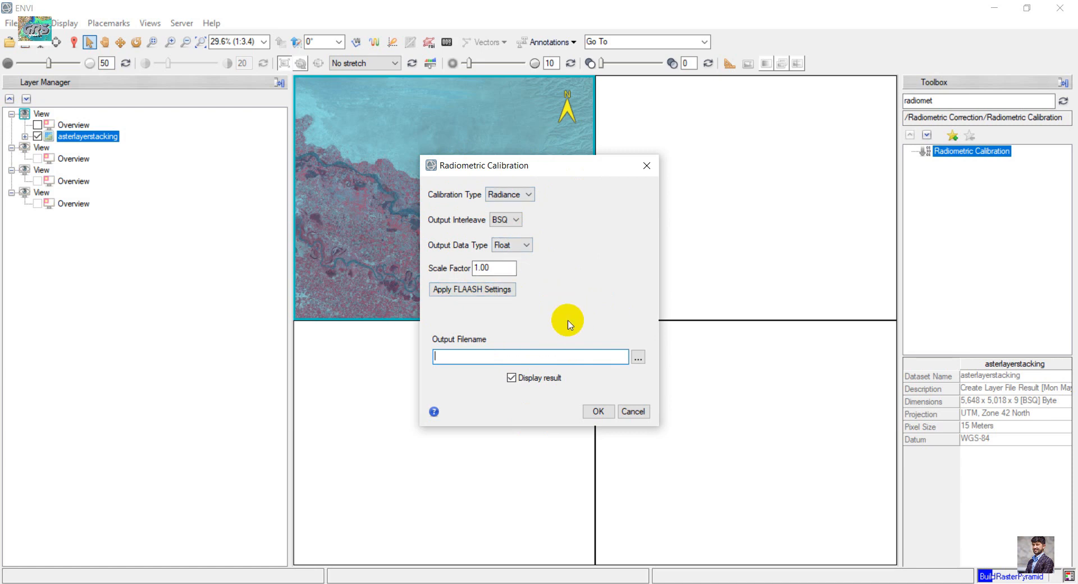
Name the output file asterradion in the ouputt folder and run the calibration to radiance with the result displayed
click(639, 358)
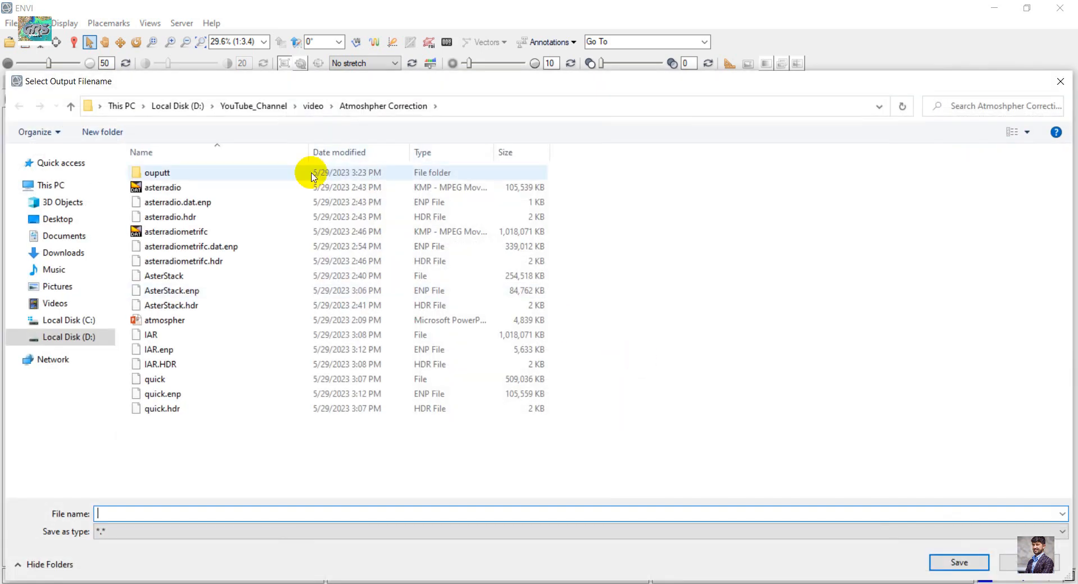
click(354, 514)
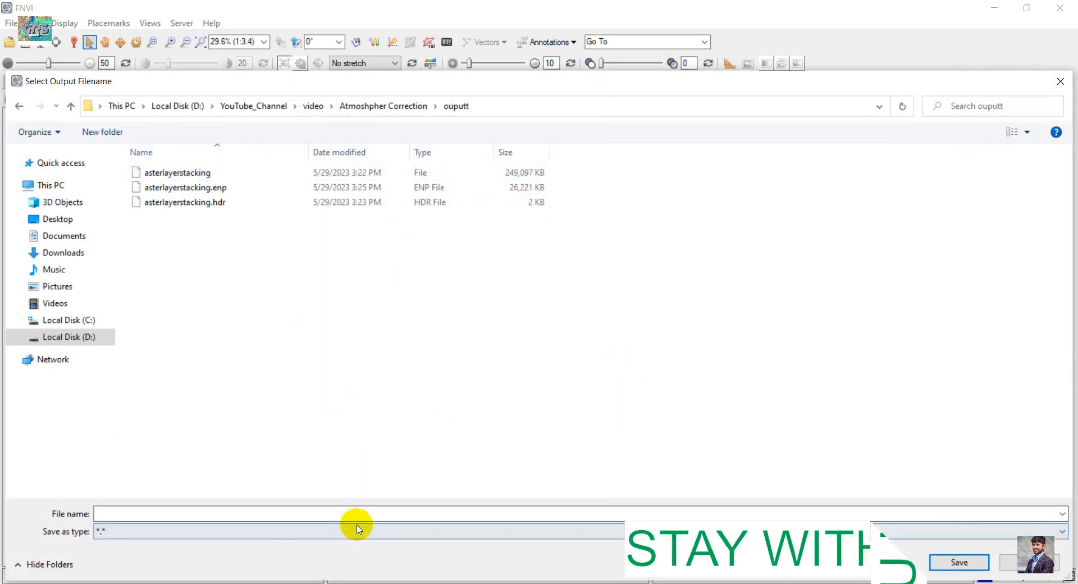
text(aster)
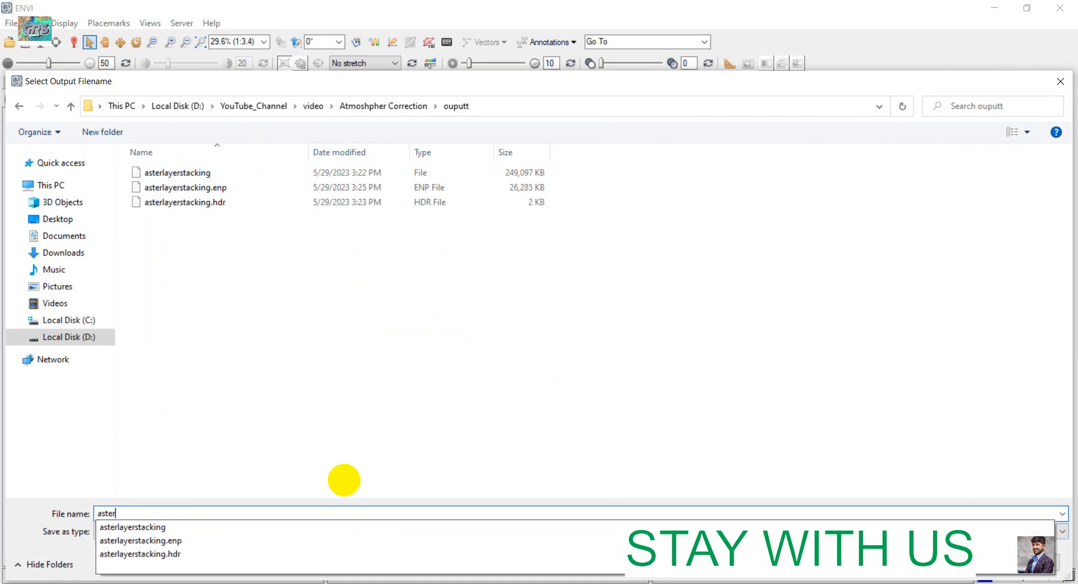
text(radio)
key(Return)
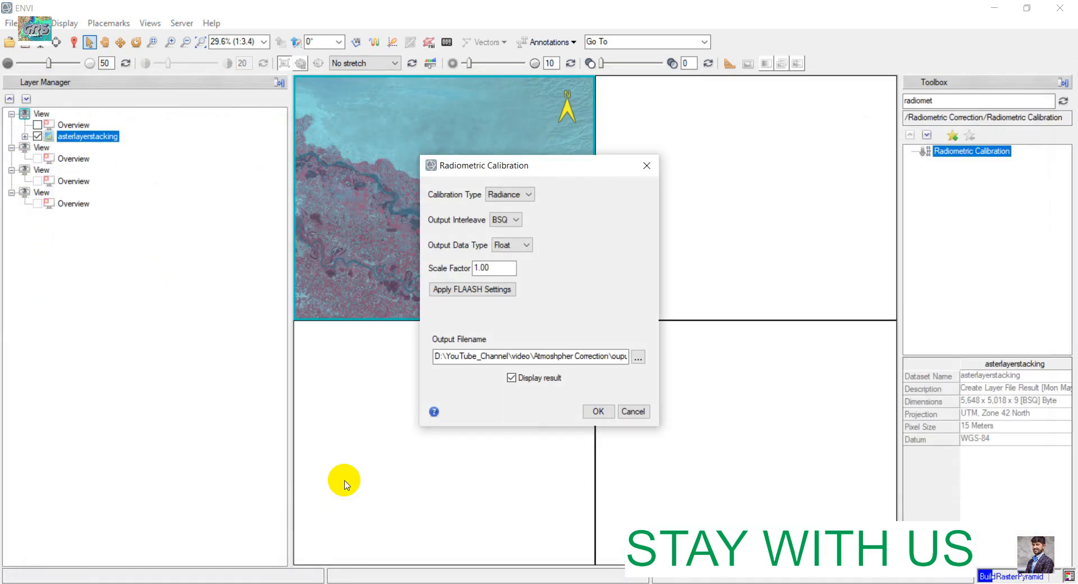
click(594, 413)
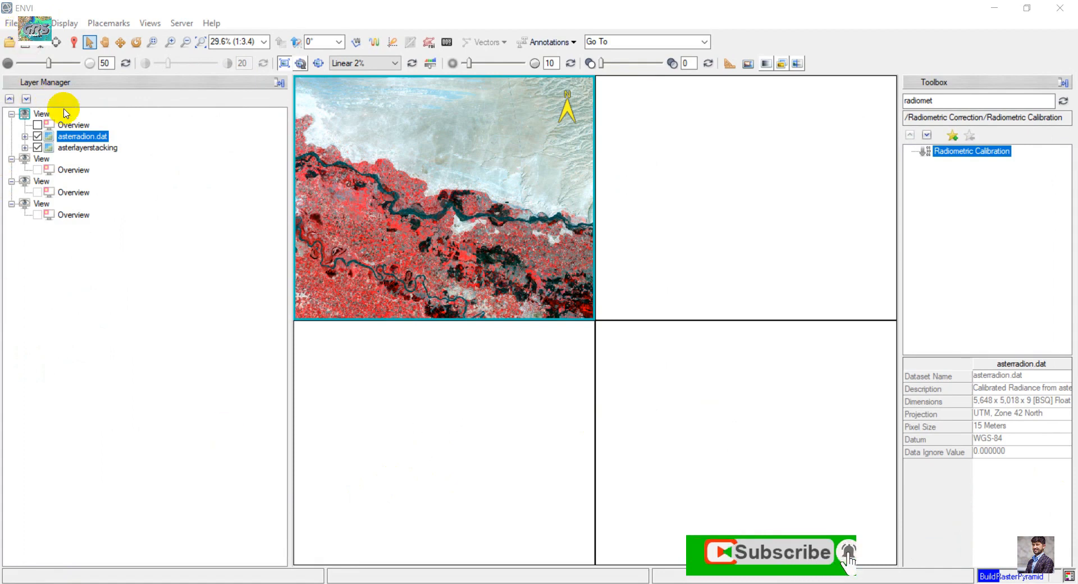
Show asterradion.dat in the second view, hide it in the first, and geo-link the two views
drag(98, 142, 27, 159)
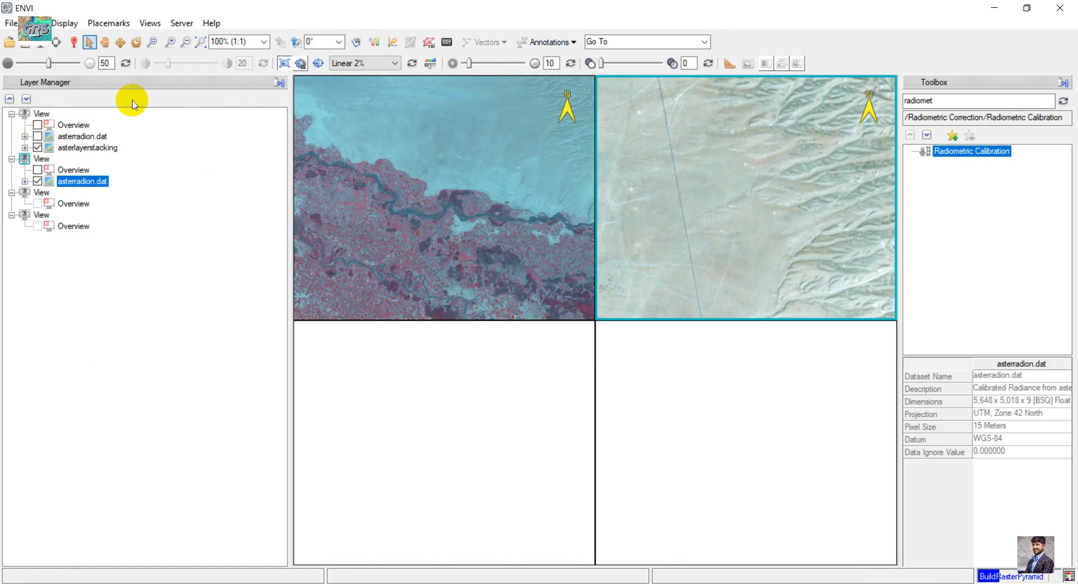
click(150, 23)
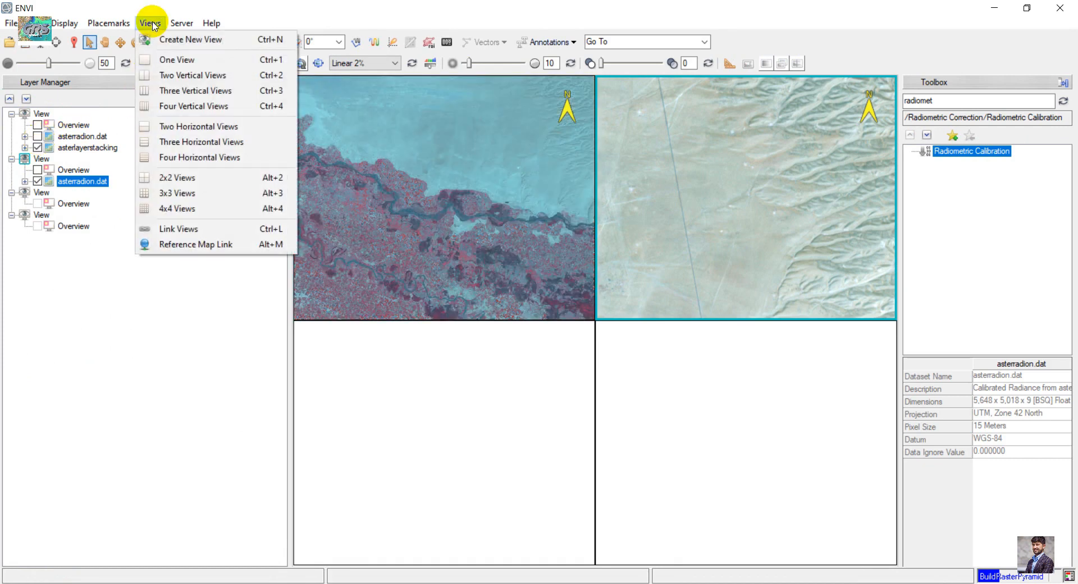
click(172, 228)
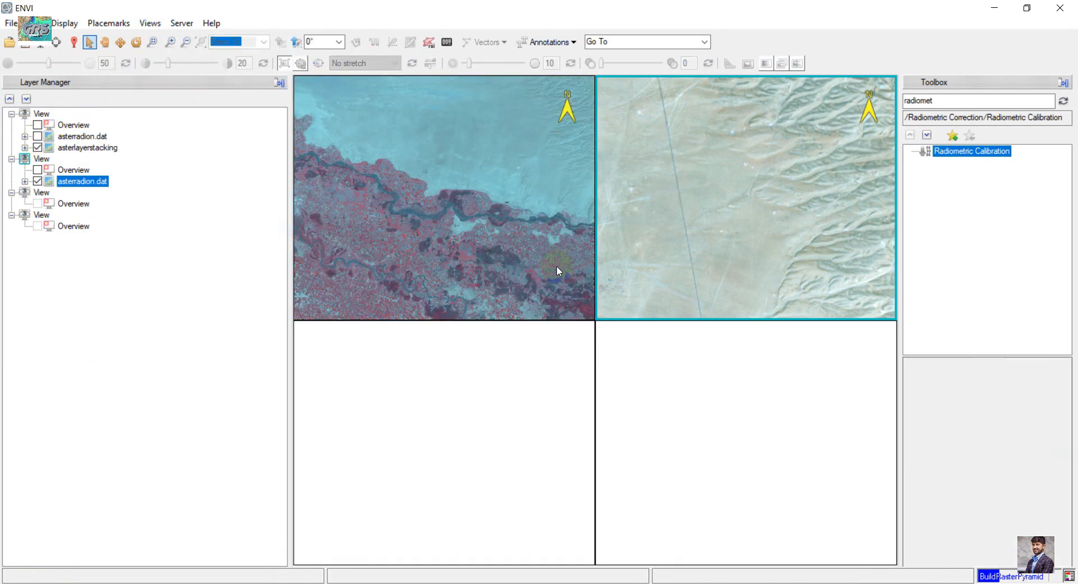
click(411, 292)
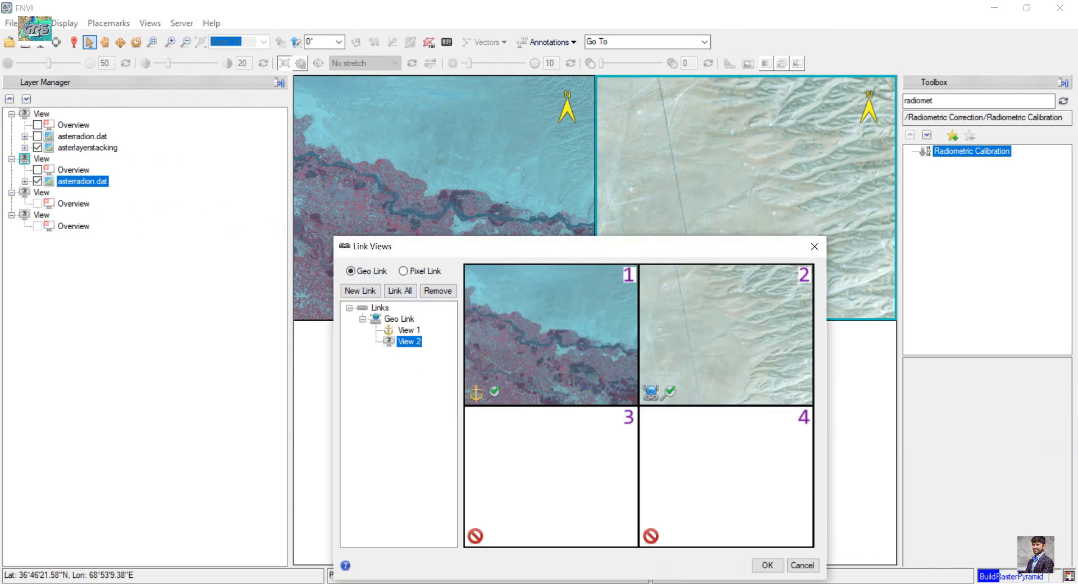
click(768, 568)
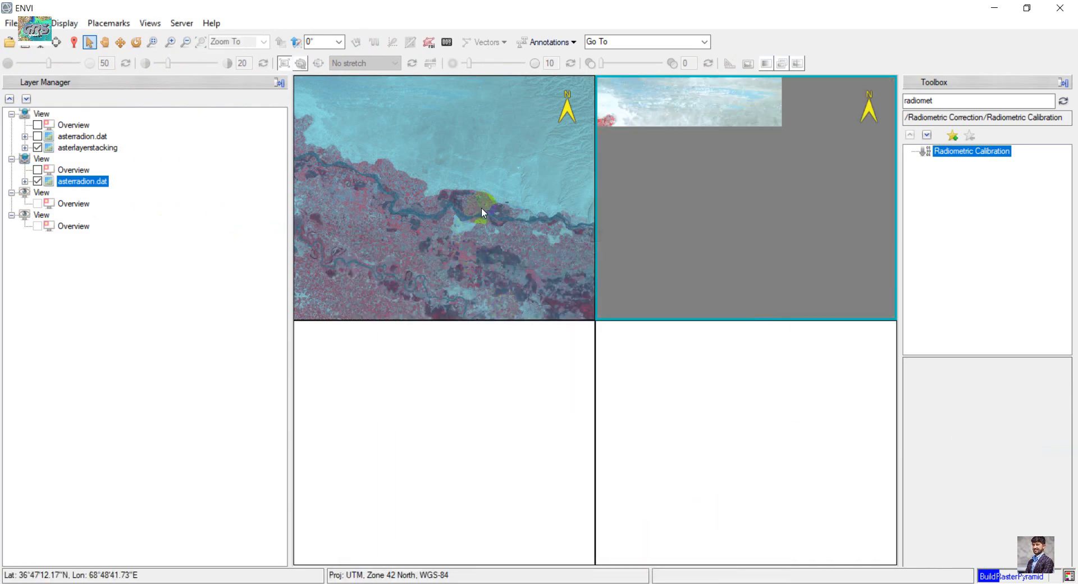
Compare the calibrated radiance image with the original layer stack across the river and farmland in the linked views
click(104, 41)
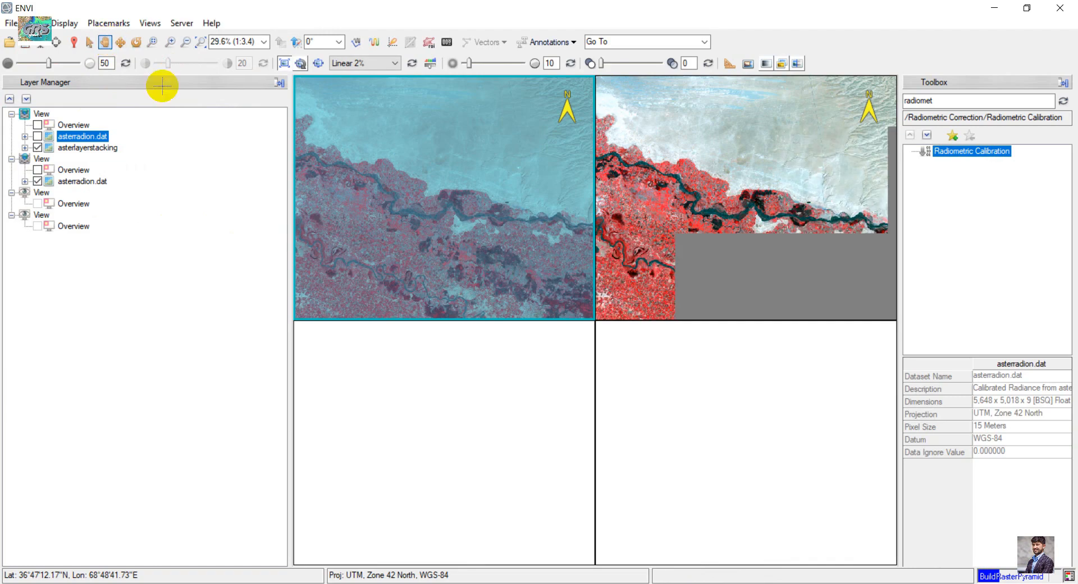
click(490, 258)
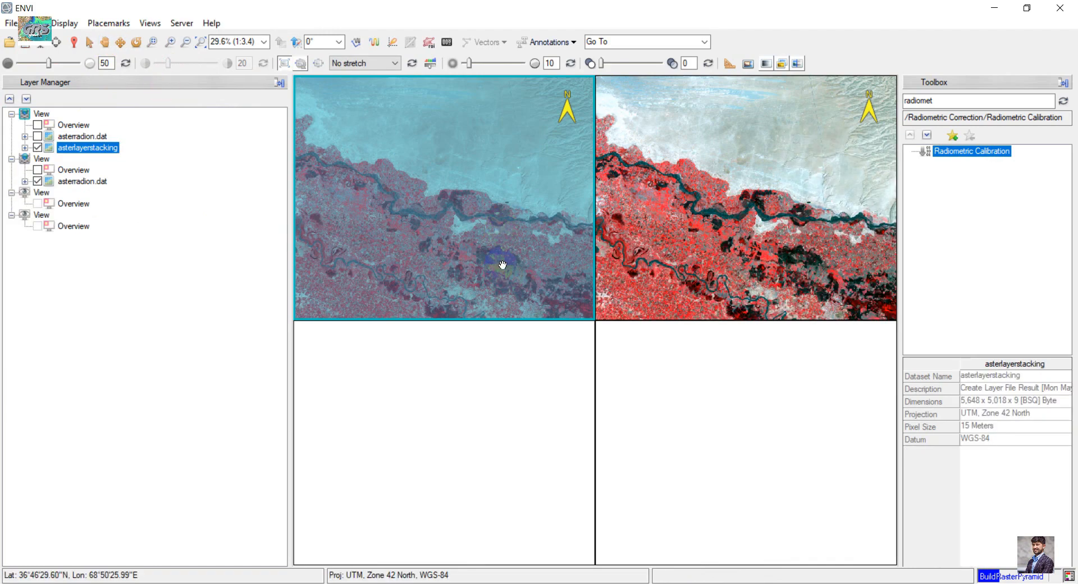
drag(393, 229, 422, 187)
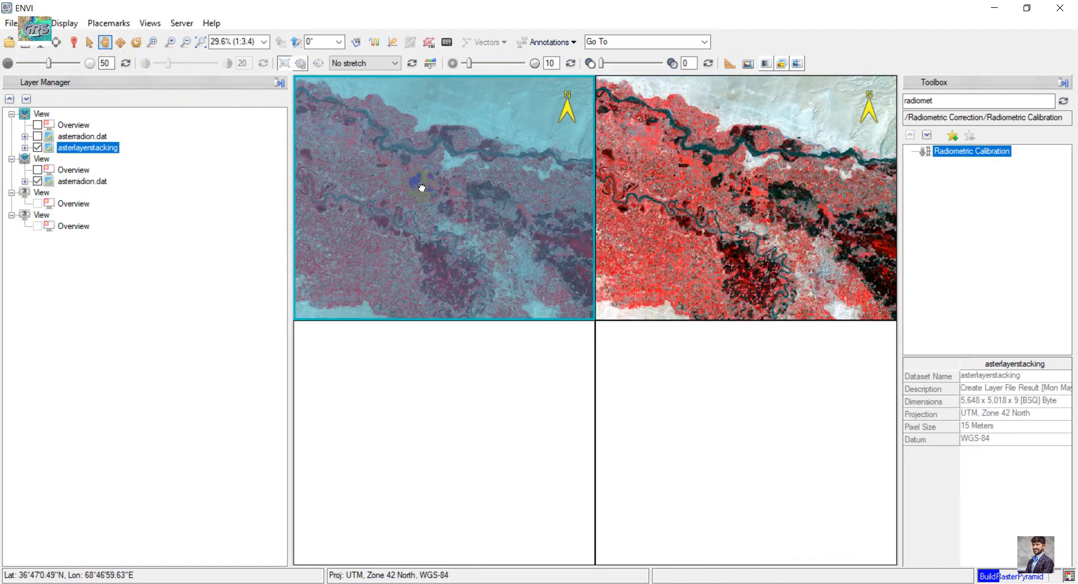
drag(538, 246, 485, 222)
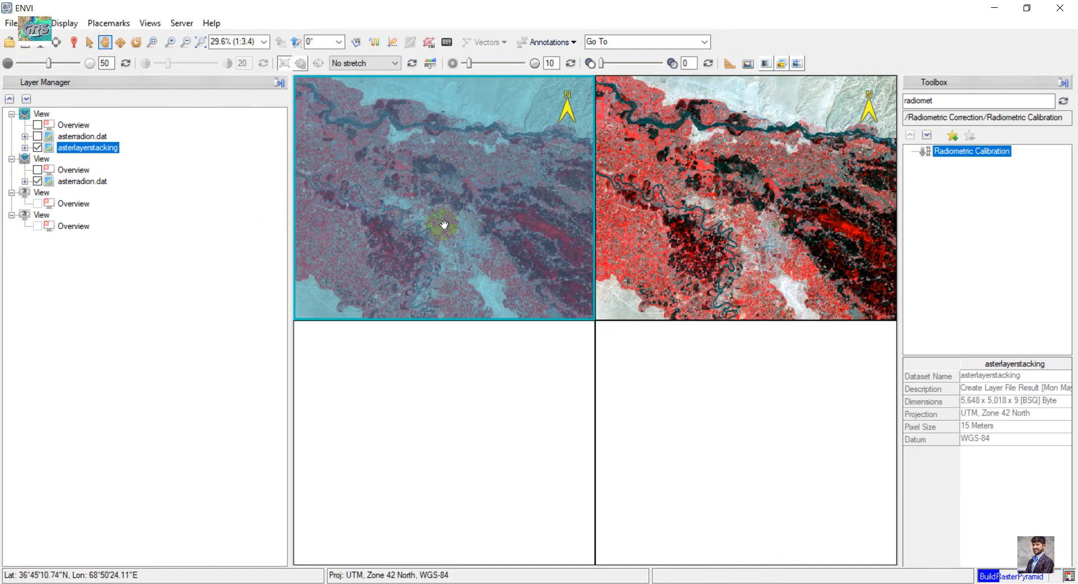
click(776, 204)
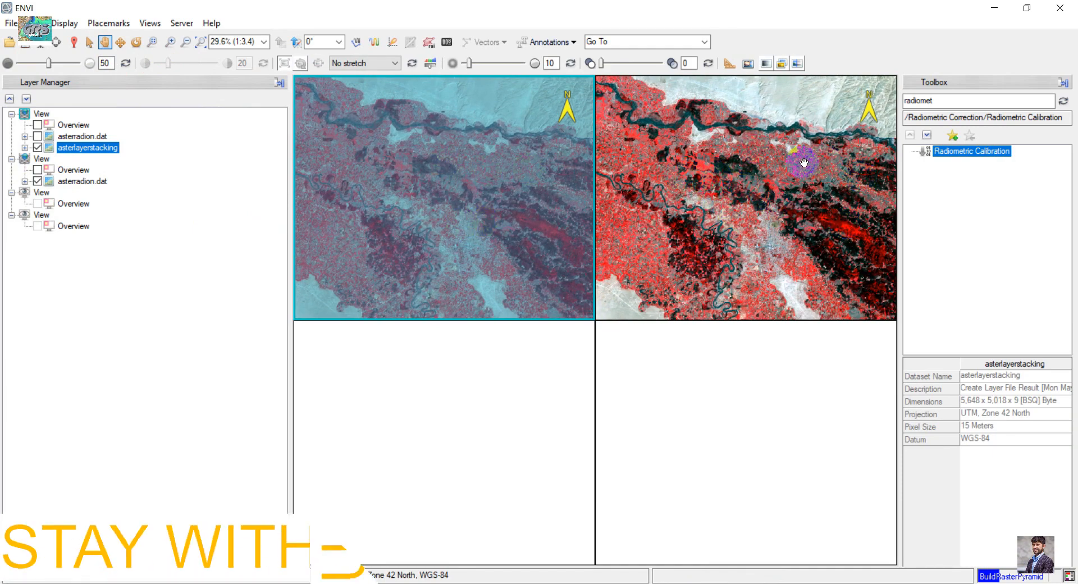
click(797, 219)
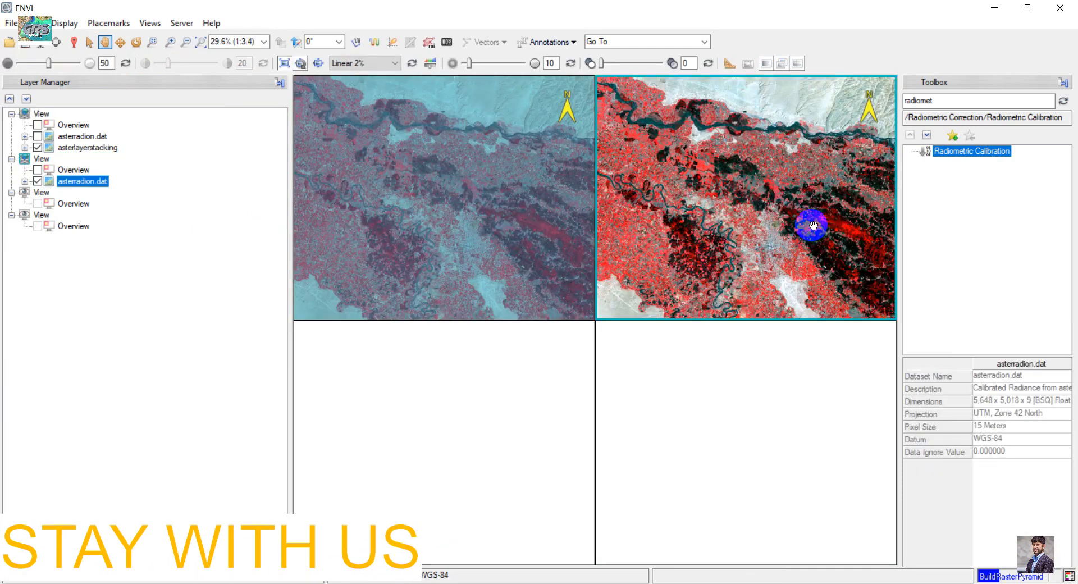
scroll(806, 174, up, 4)
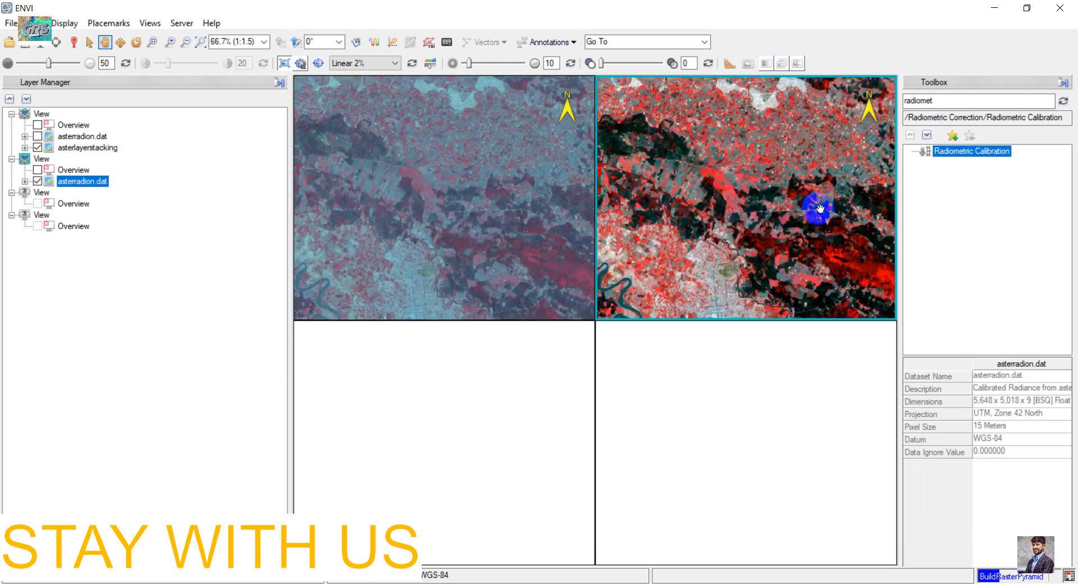
scroll(686, 203, up, 4)
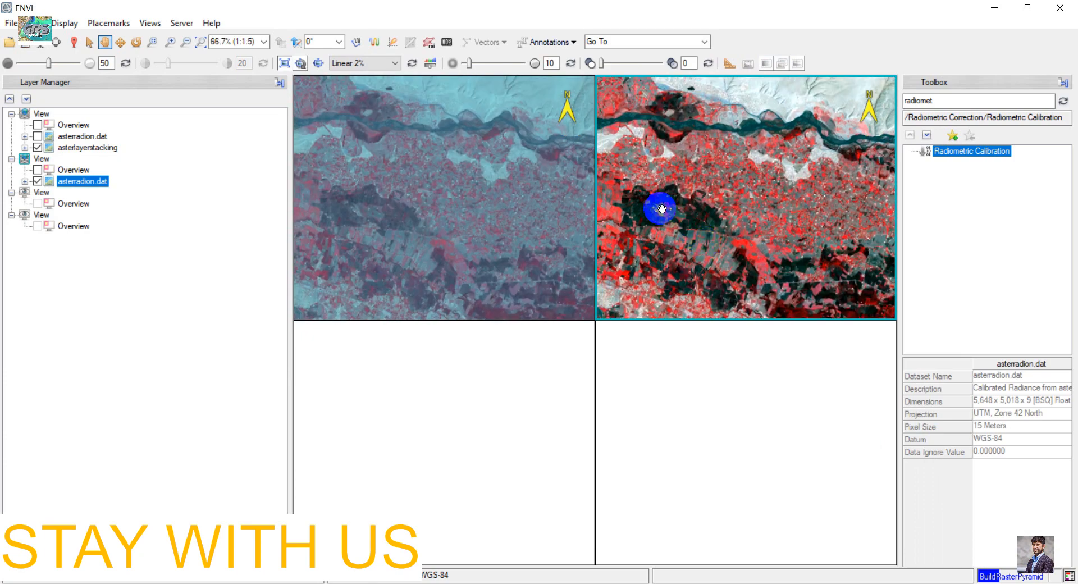
scroll(662, 209, up, 1)
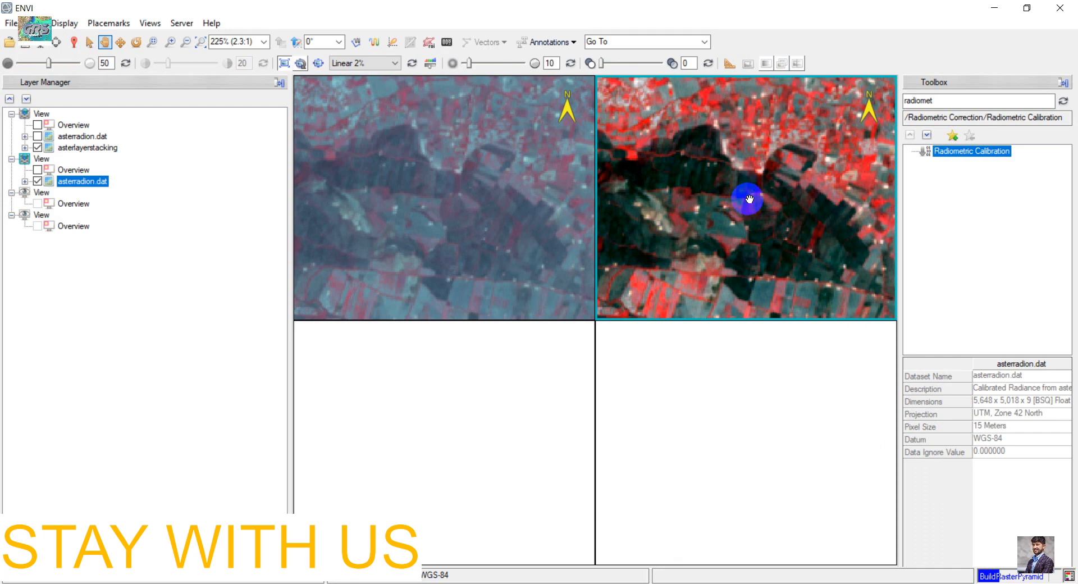
Inspect the fields, settlement and northern river in the linked radiance and layer stack views, both close up and at a wider extent
drag(774, 201, 821, 202)
drag(834, 268, 816, 160)
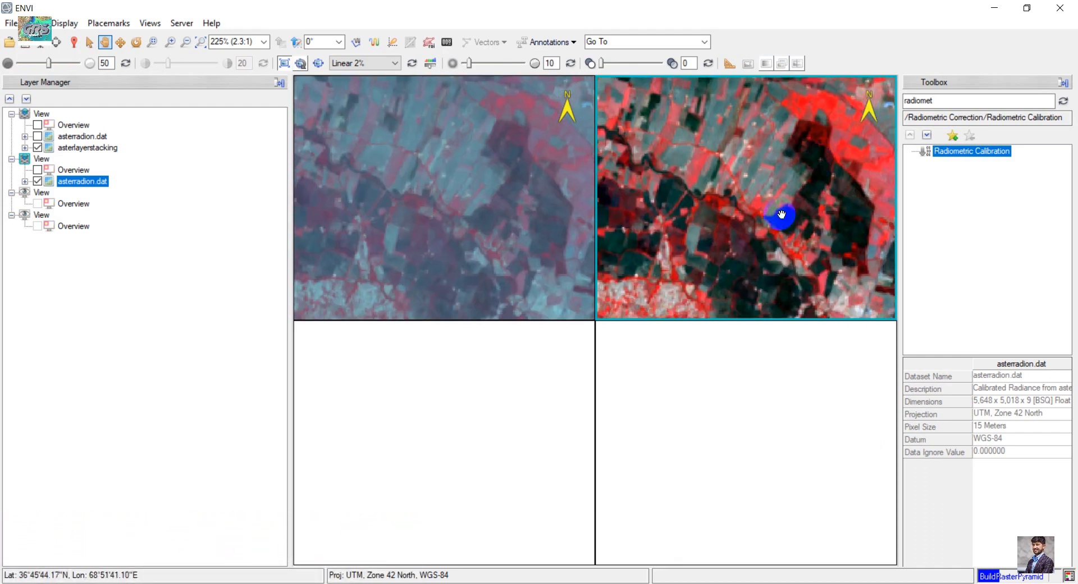
drag(782, 214, 833, 208)
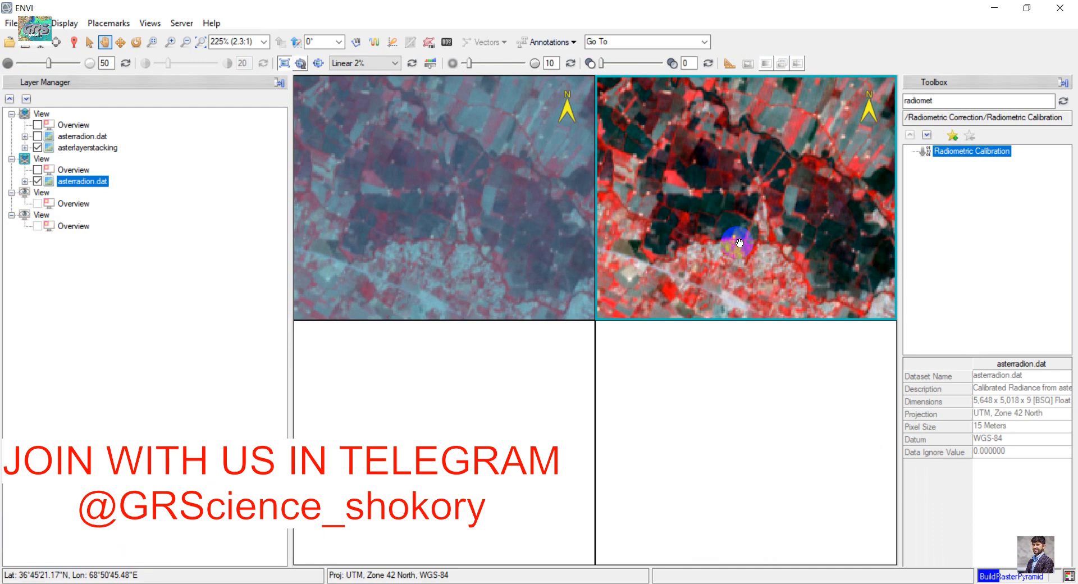
scroll(739, 242, down, 4)
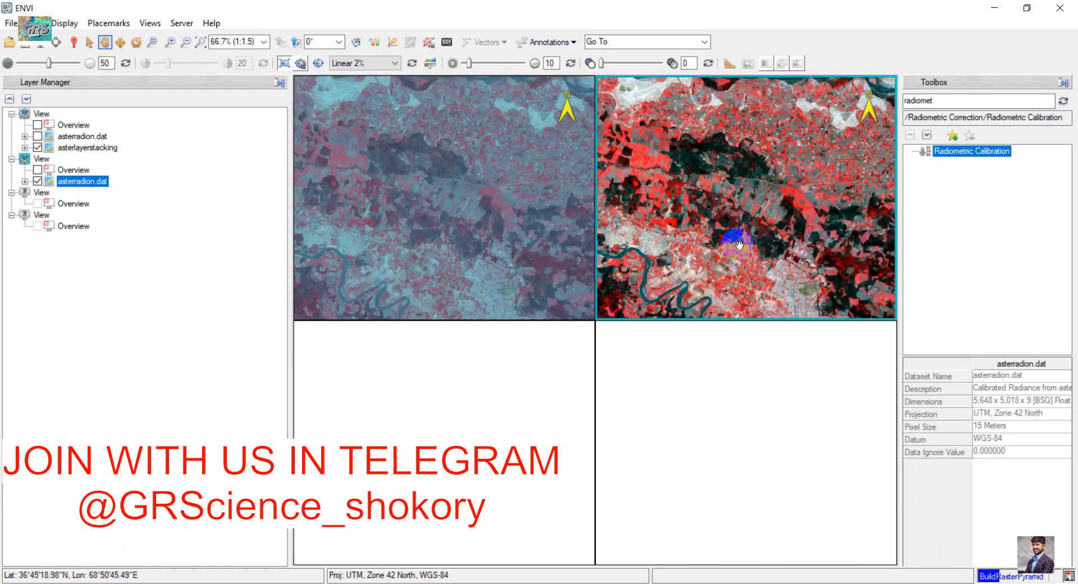
drag(739, 245, 824, 211)
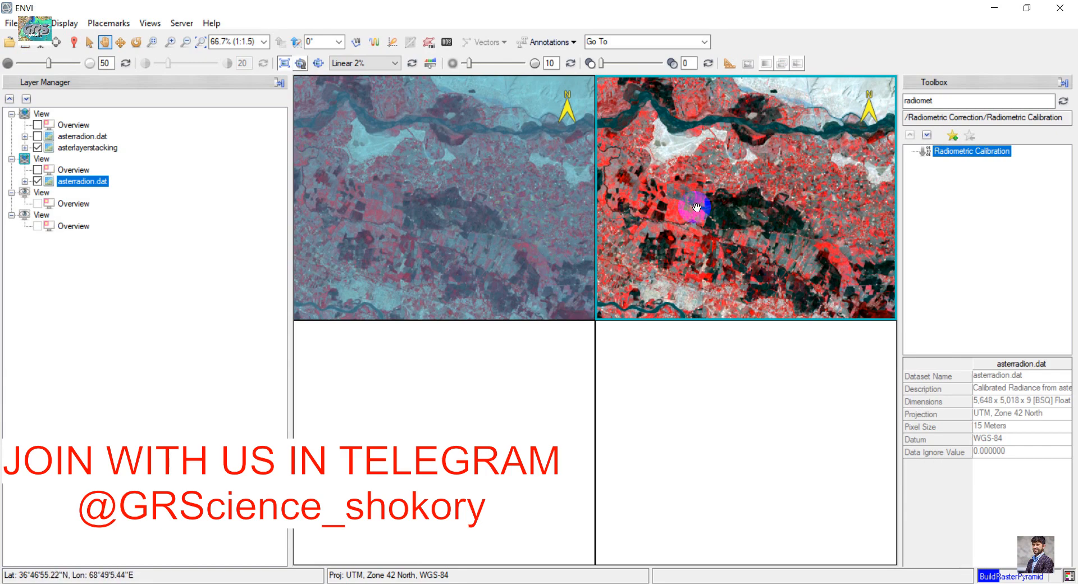
drag(695, 207, 697, 198)
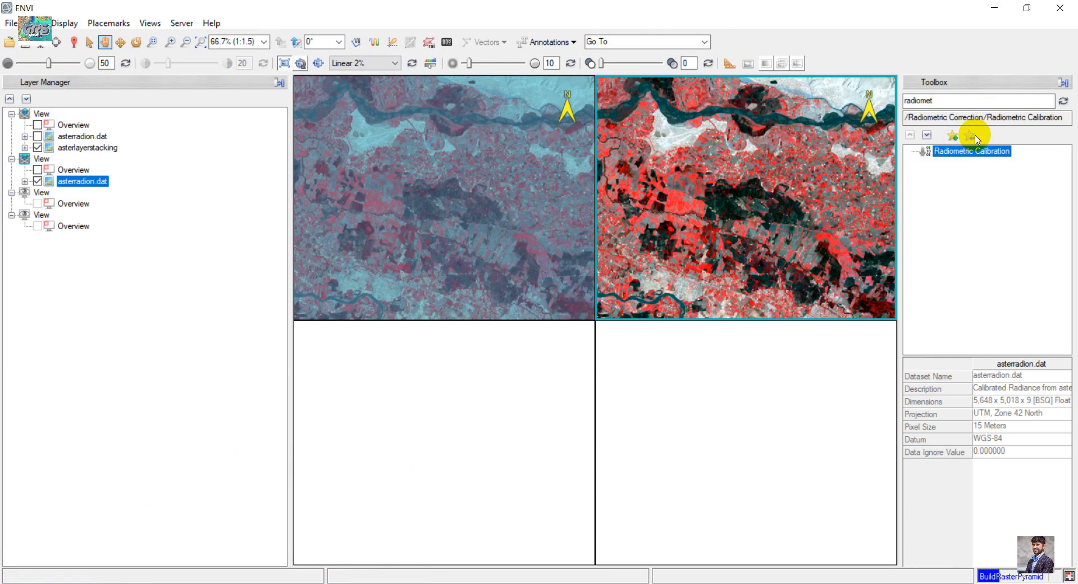
Search the toolbox for correction tools and start QUAC - Quick Atmospheric Correction with asterradion.dat as input, full extent and all bands
double_click(971, 98)
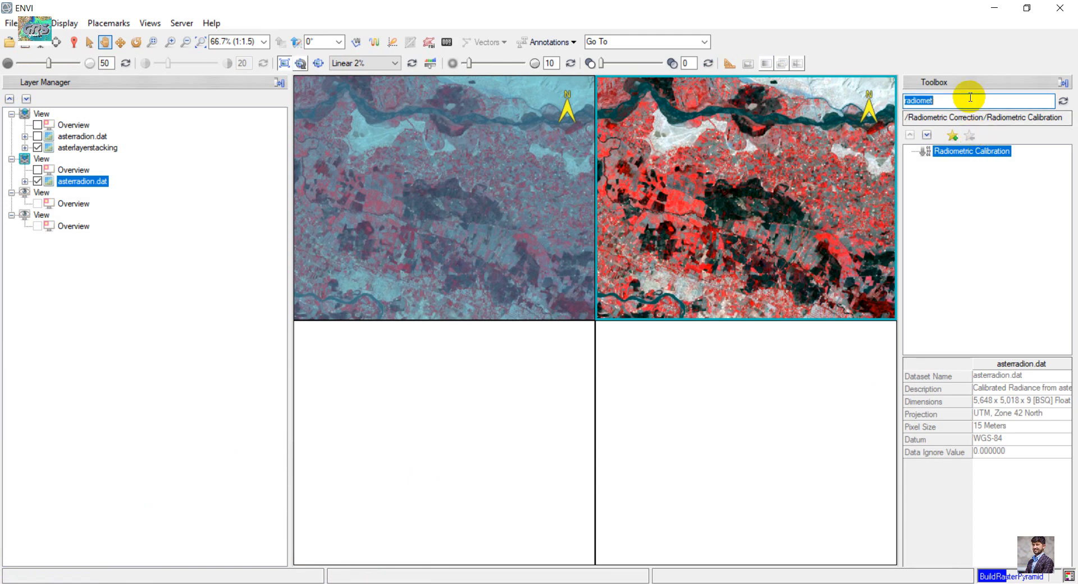
text(correc)
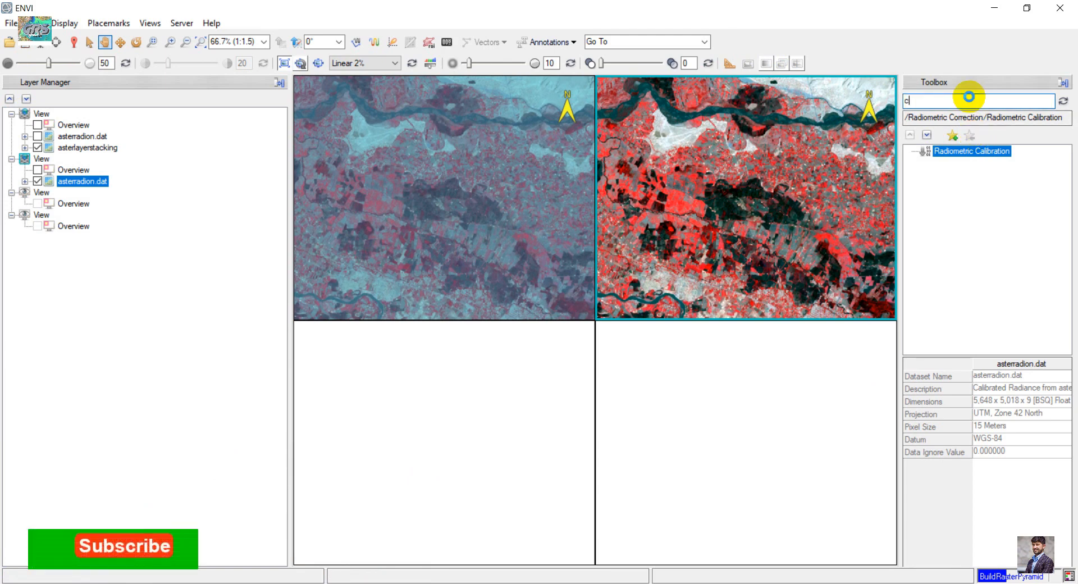
text(tion)
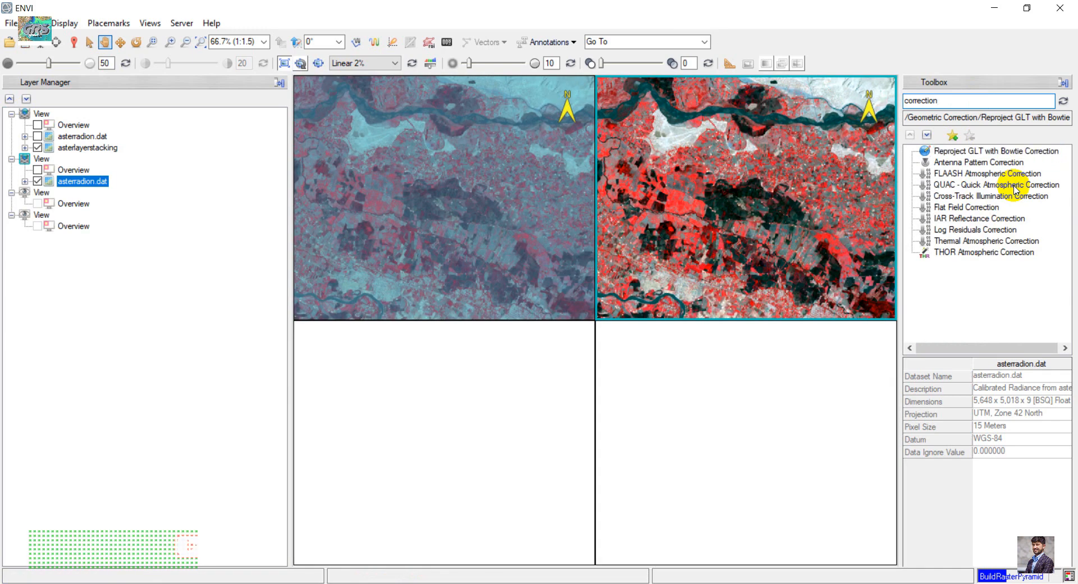
click(1014, 186)
double_click(1015, 187)
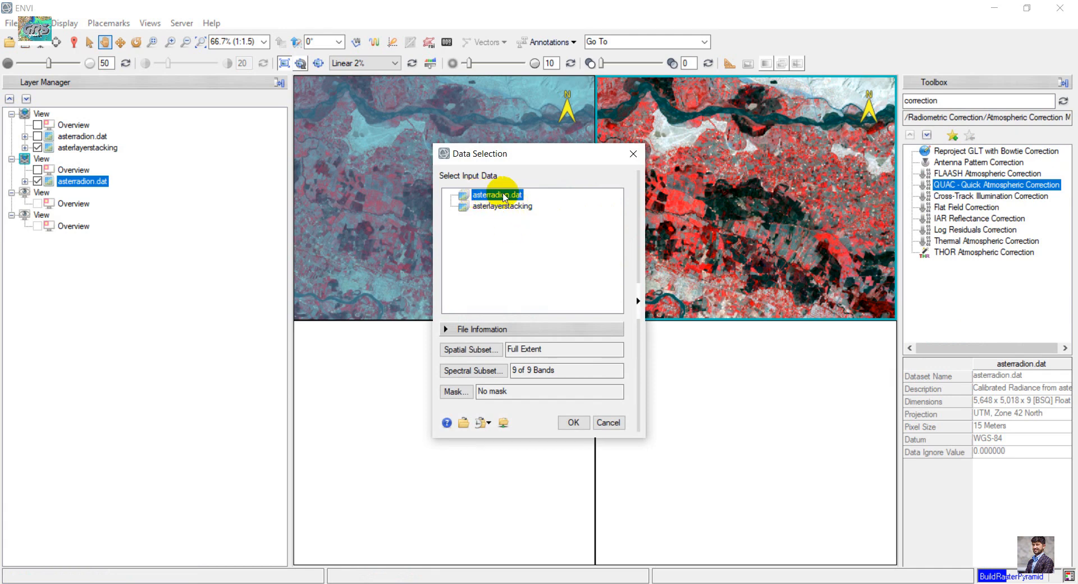
click(575, 424)
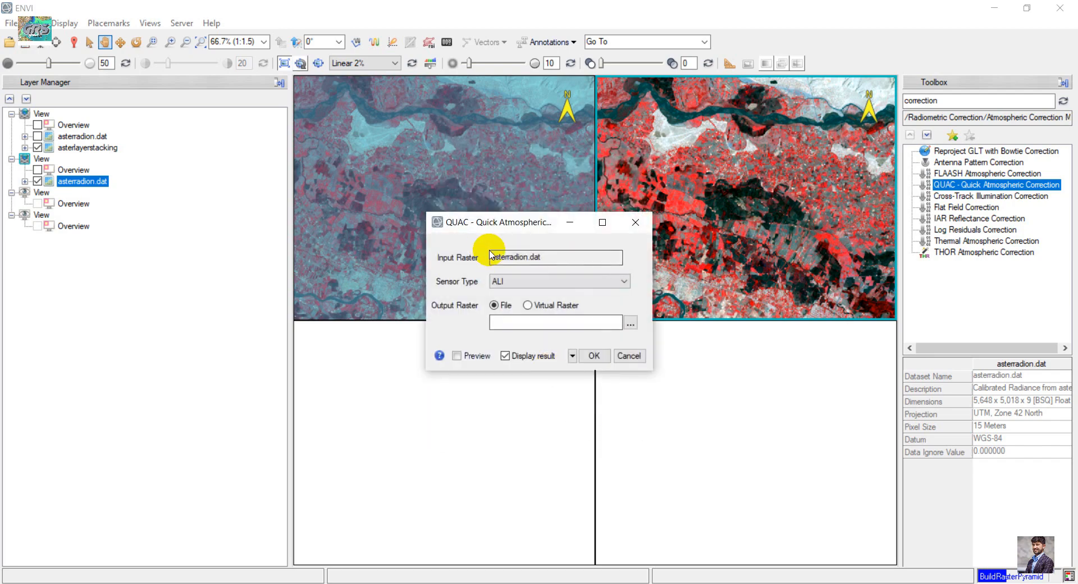
Keep the QUAC sensor type ALI, name the output file quci in the ouputt folder, and run the correction with the result displayed
click(572, 287)
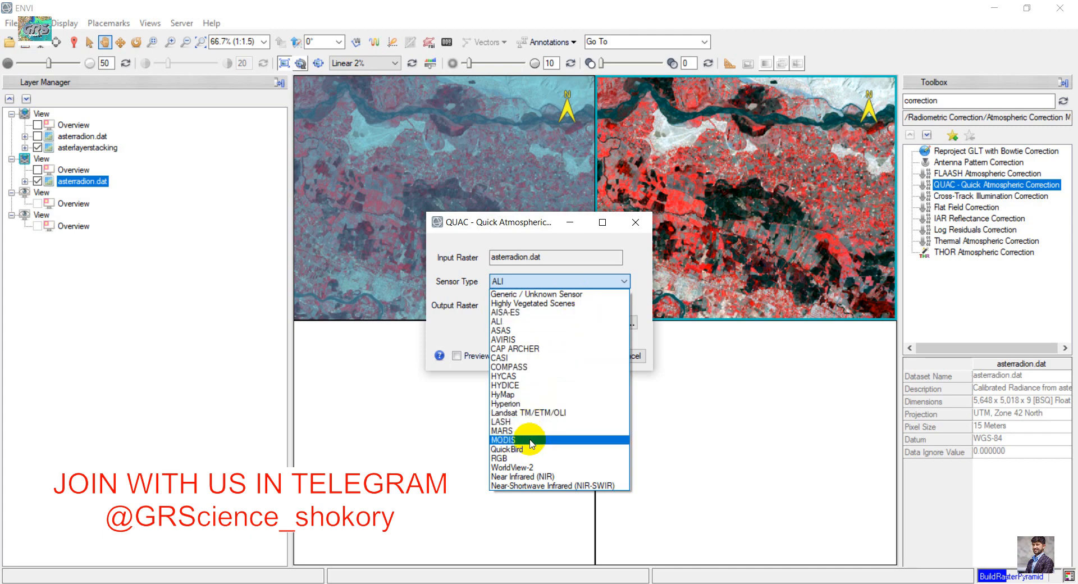
click(528, 227)
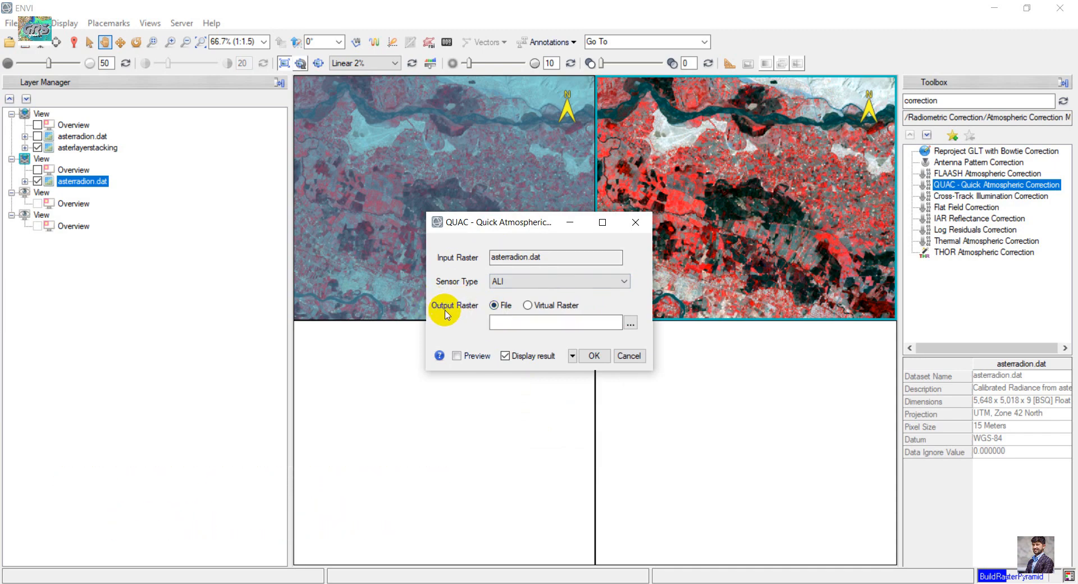
click(630, 324)
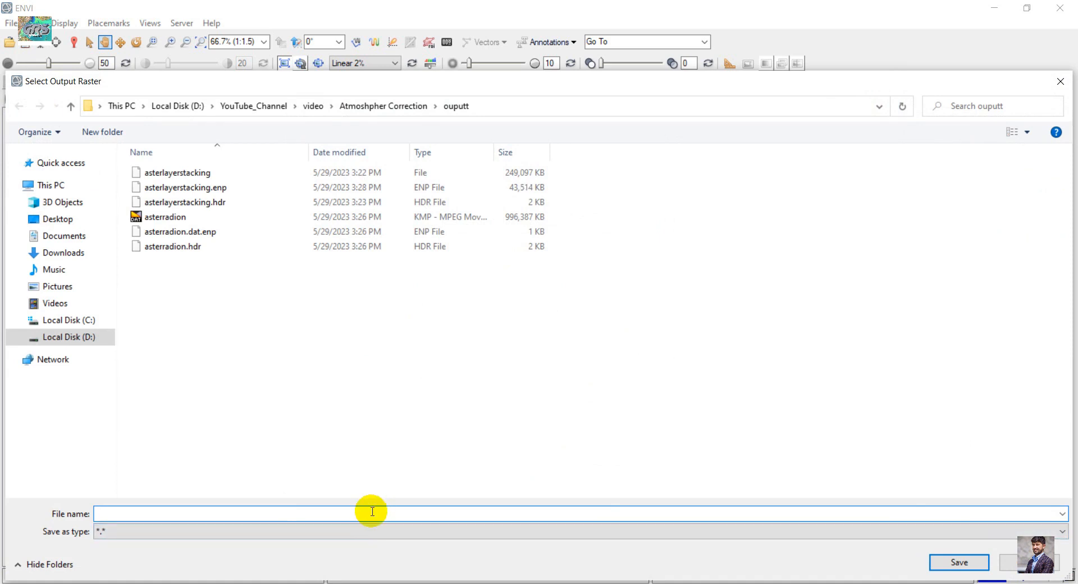
text(auci)
key(BackSpace)
key(BackSpace)
key(BackSpace)
key(BackSpace)
text(q)
key(Return)
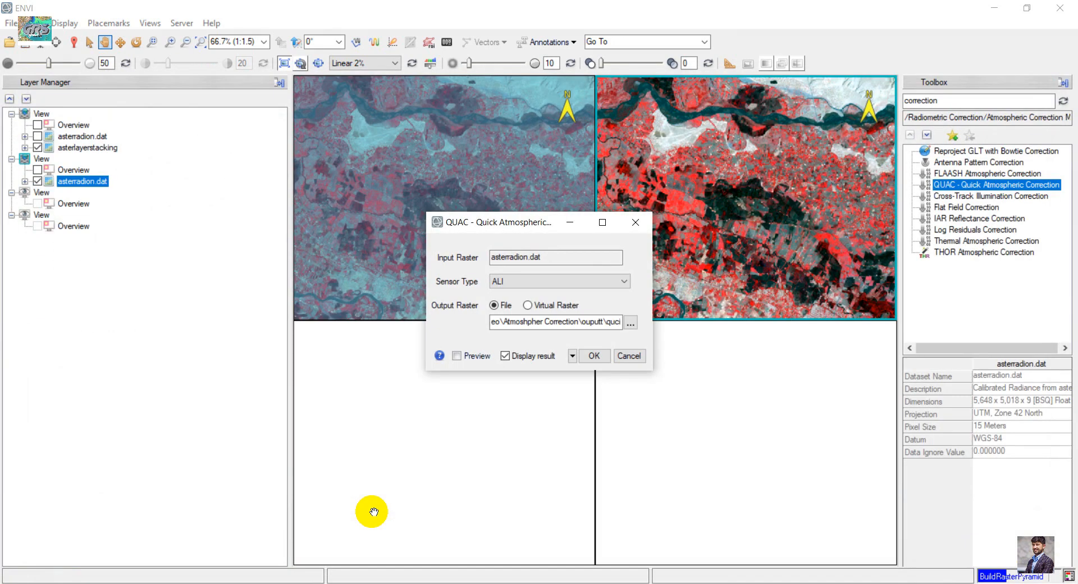
click(593, 356)
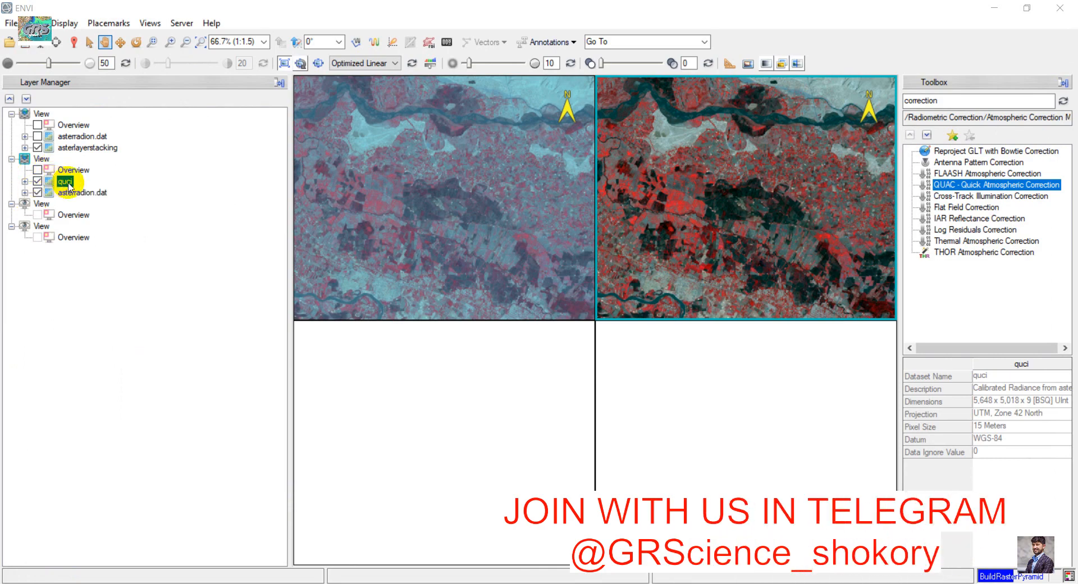
Show quci in the third view, hide it in the second, and geo-link all the views
click(19, 206)
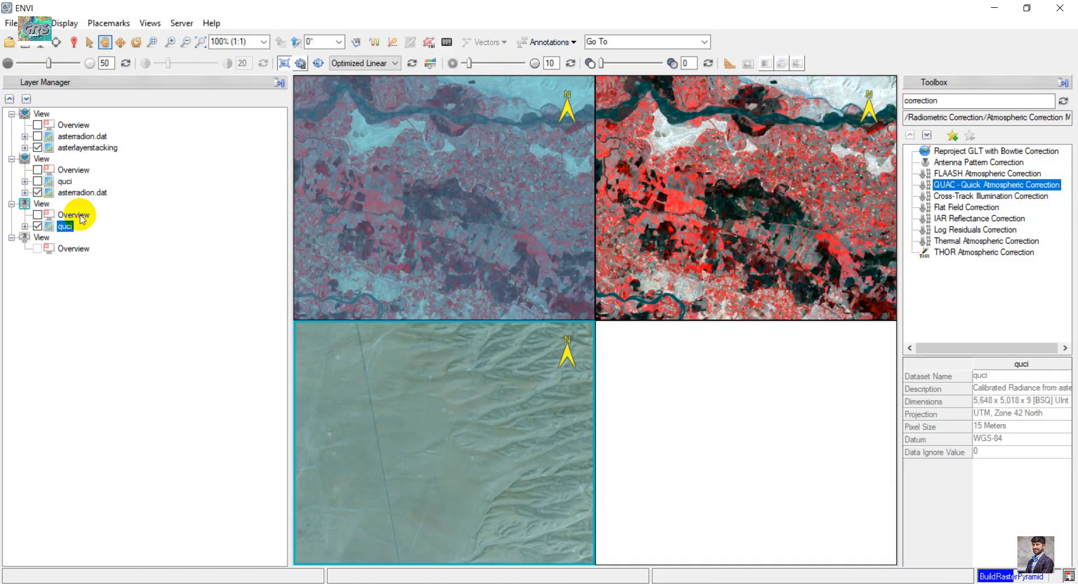
click(150, 23)
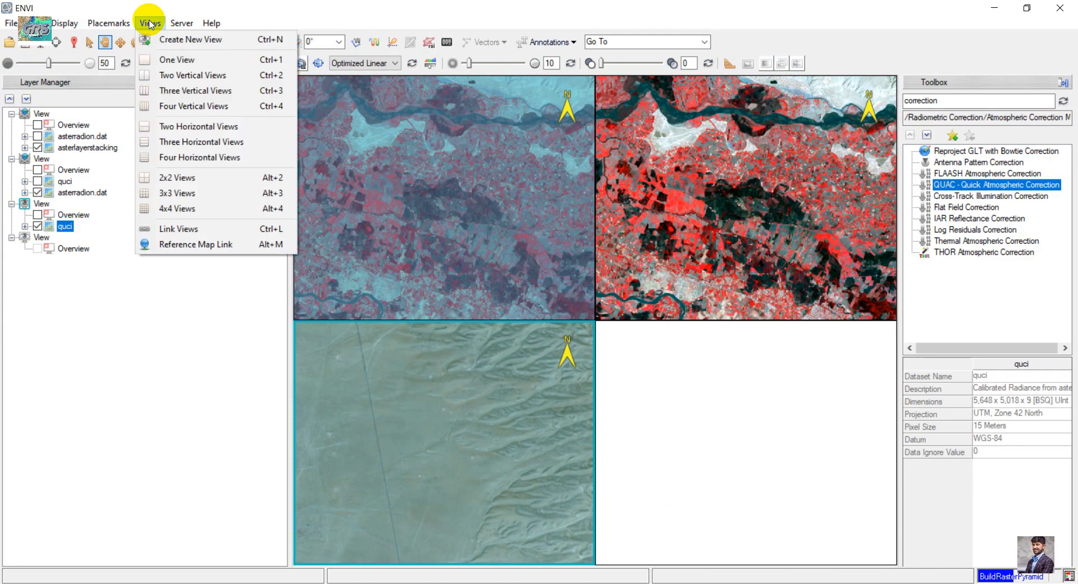
click(198, 229)
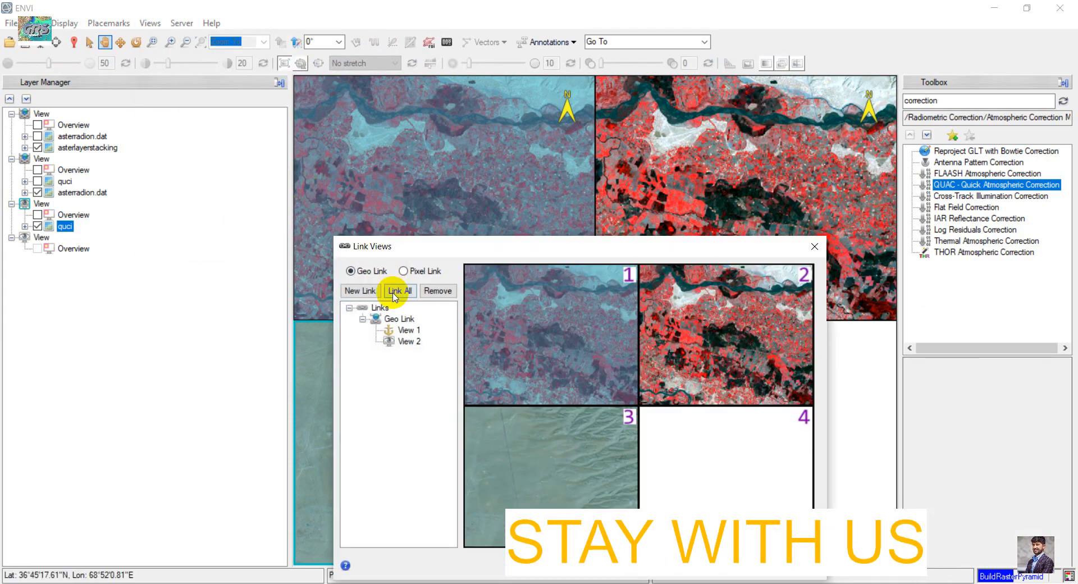
click(400, 291)
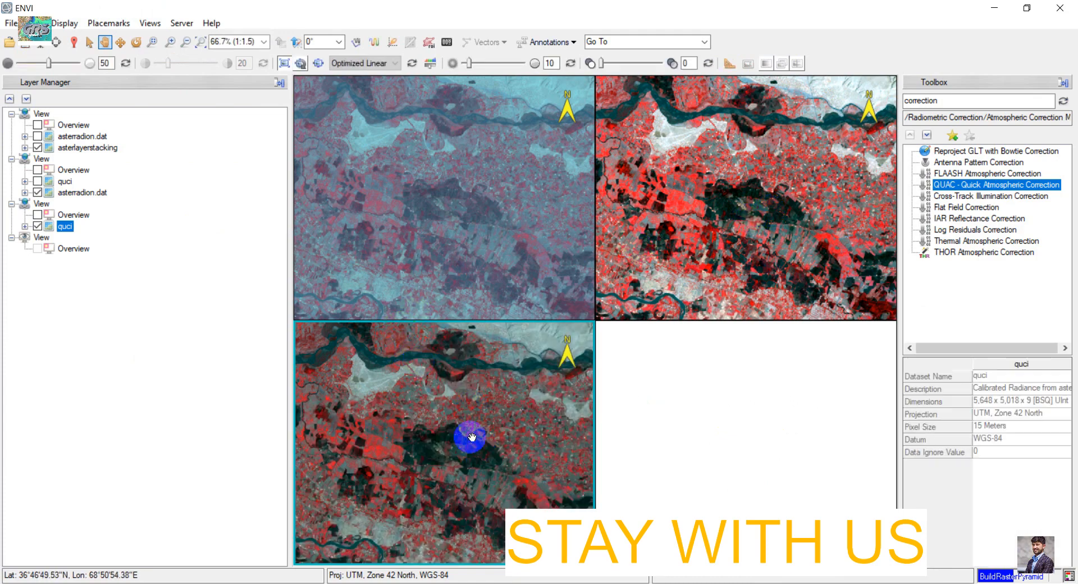
Compare the QUAC result with the radiance image and the layer stack along the meandering river and surrounding fields
drag(473, 452, 534, 395)
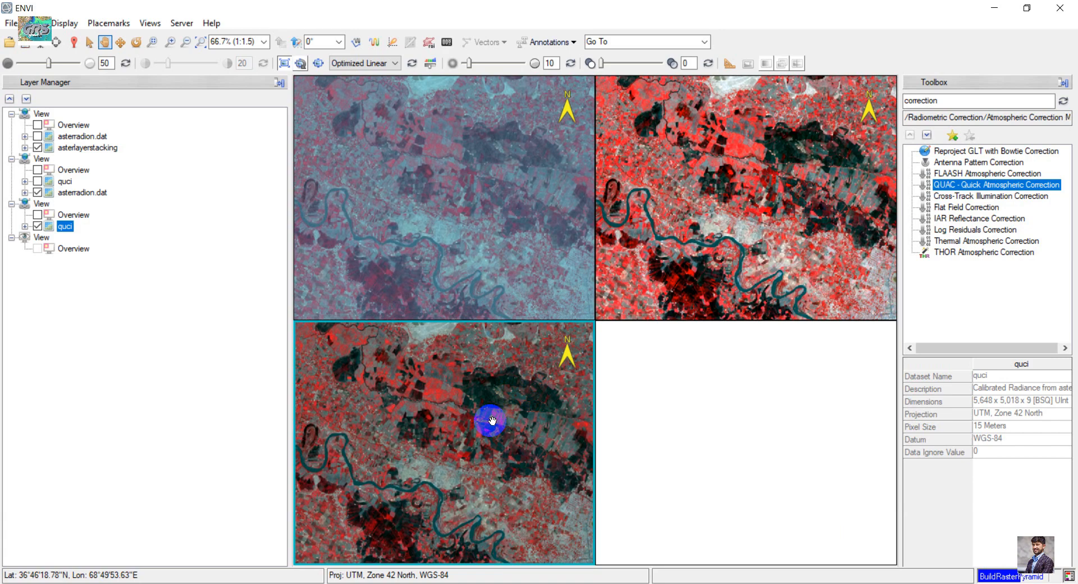
drag(492, 421, 480, 389)
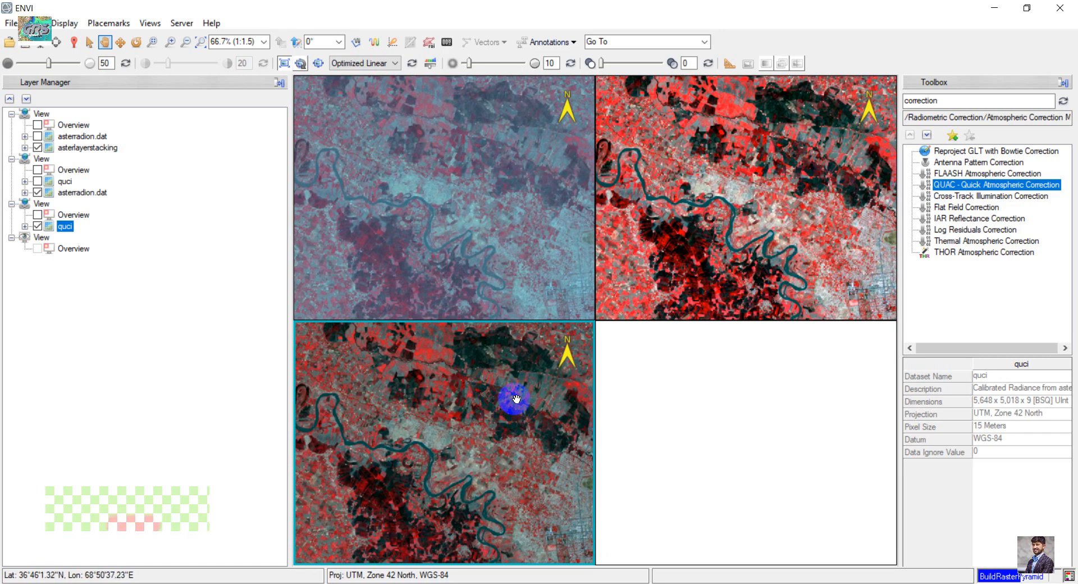
drag(464, 416, 519, 399)
scroll(519, 400, up, 1)
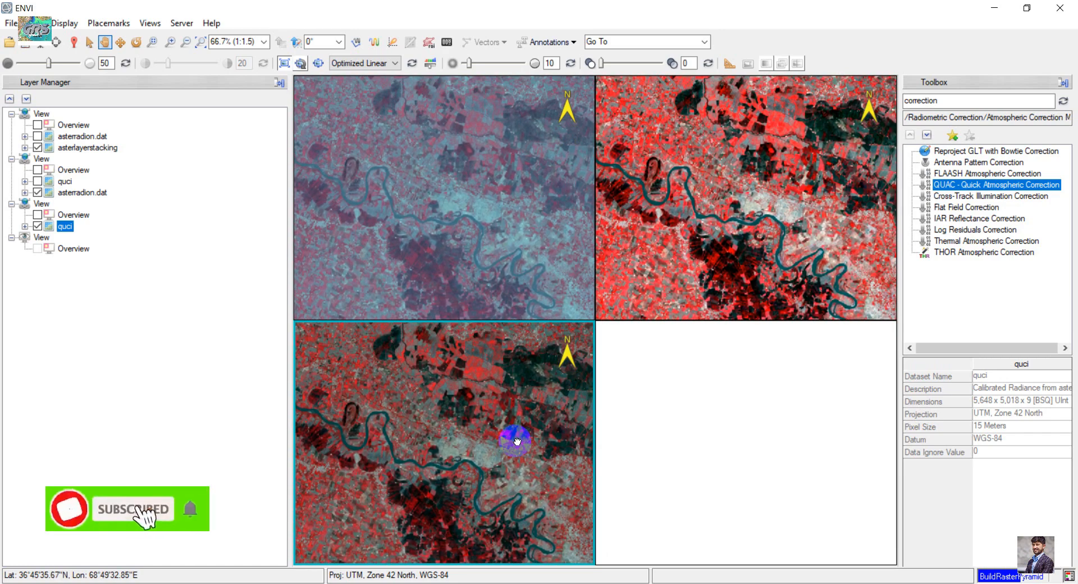
drag(363, 429, 369, 425)
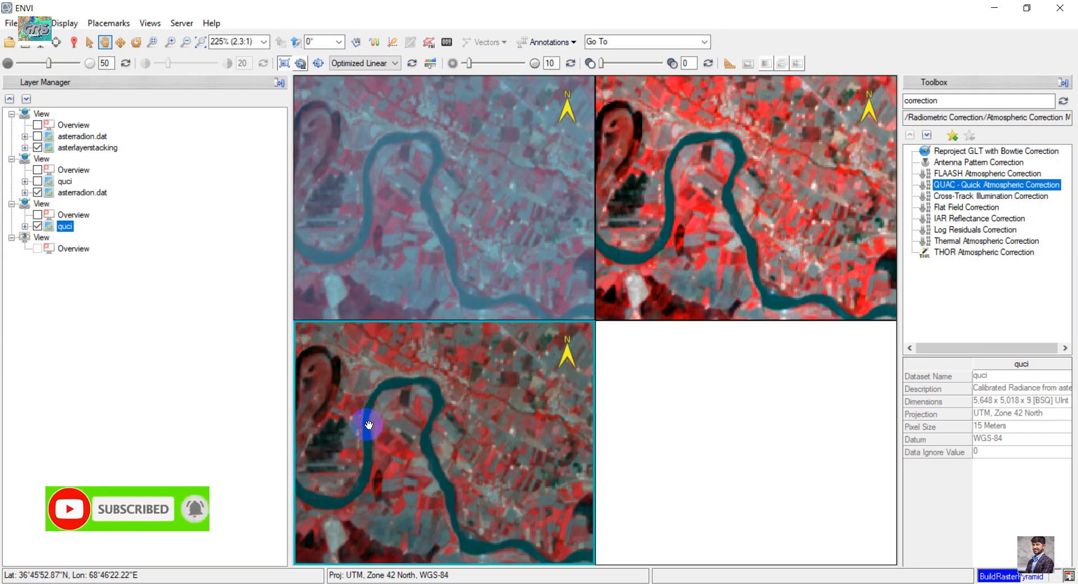
scroll(535, 474, up, 1)
drag(534, 474, 521, 414)
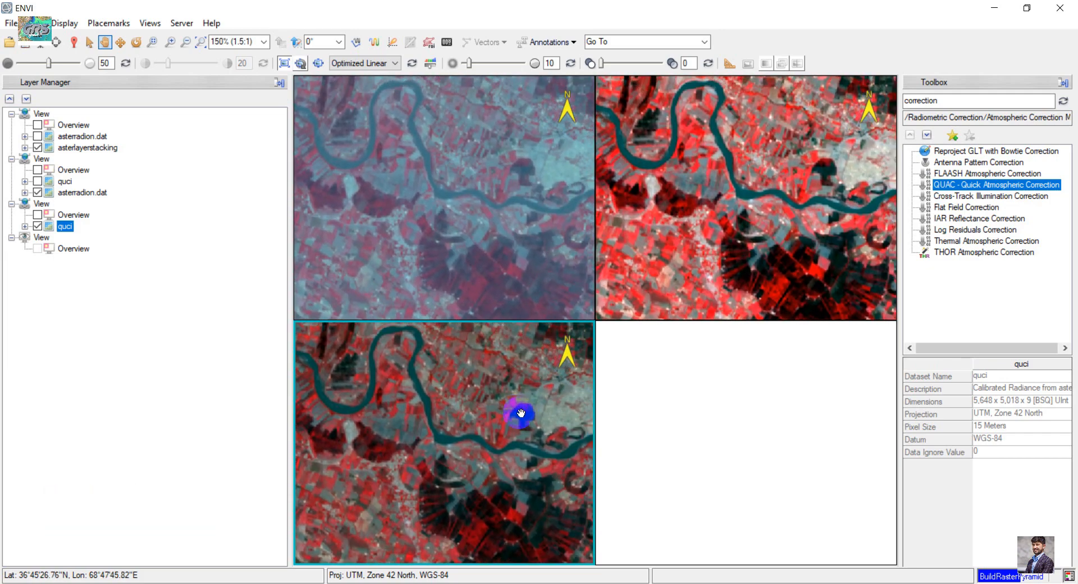
Start the IAR Reflectance Correction tool and choose asterradion.dat as its input raster with full extent and all bands
click(958, 221)
double_click(958, 222)
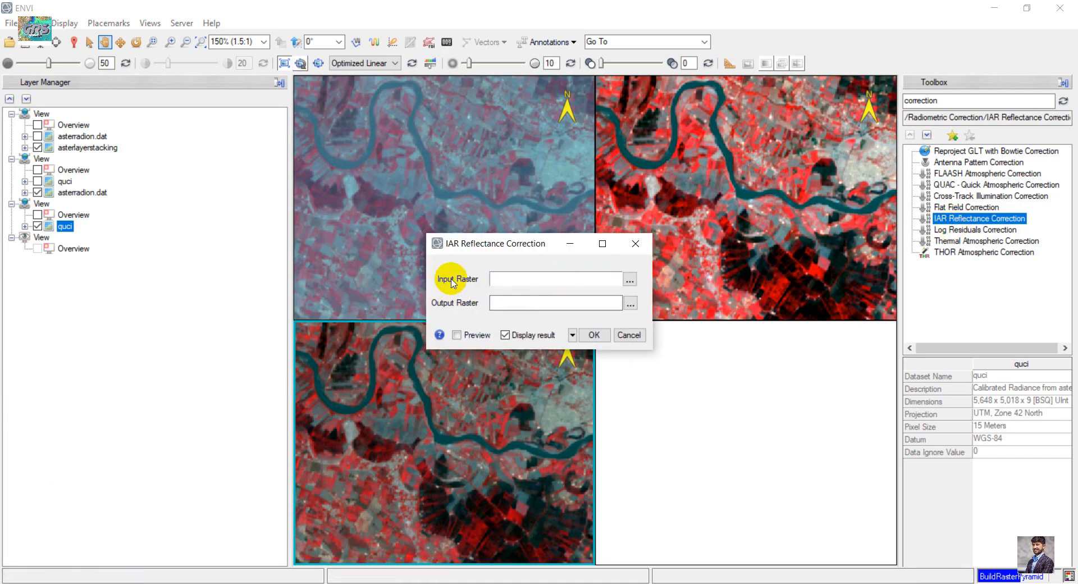
click(630, 280)
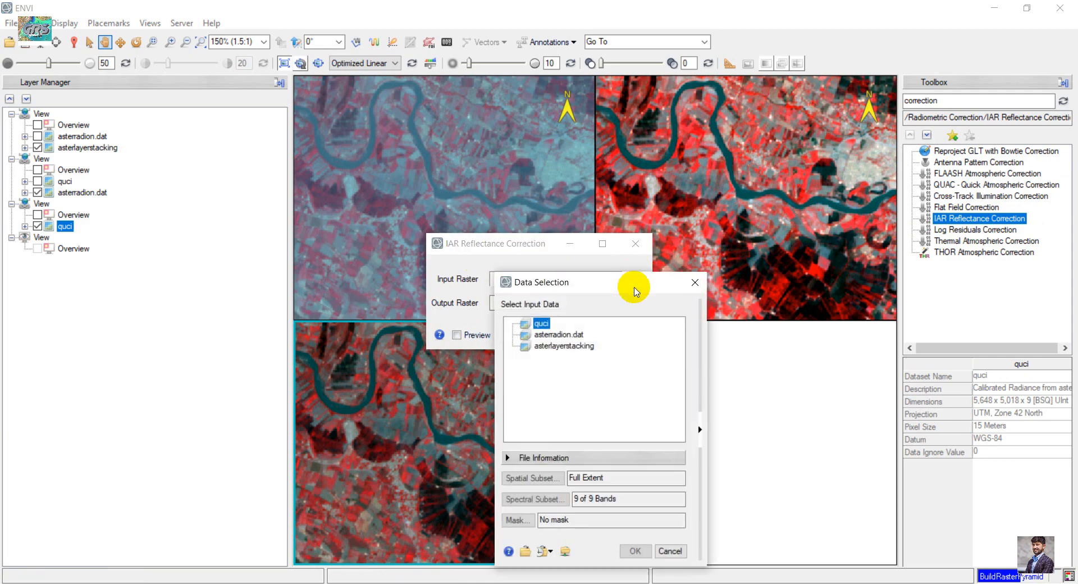
click(562, 335)
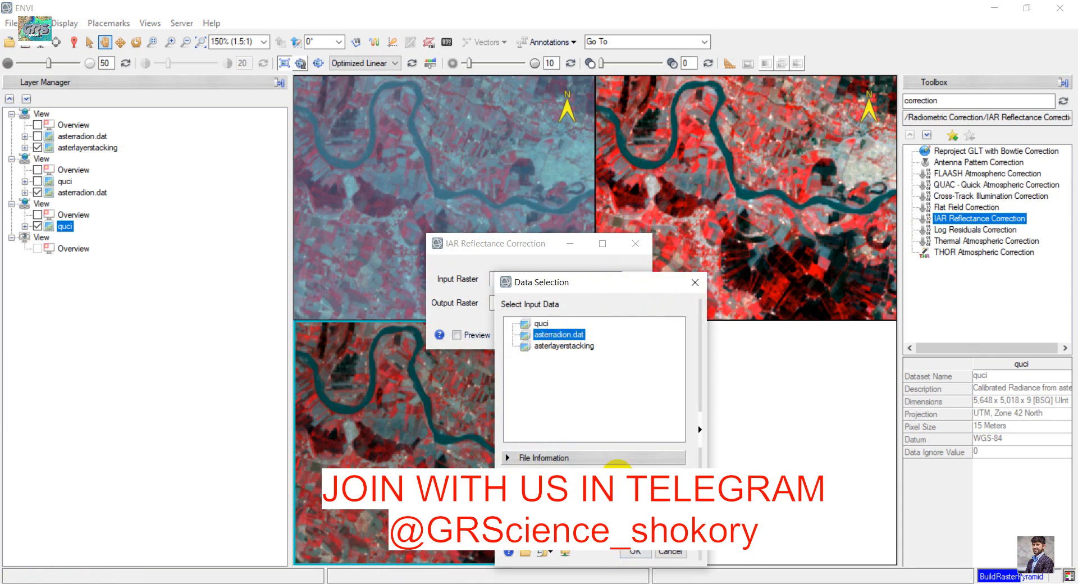
click(635, 552)
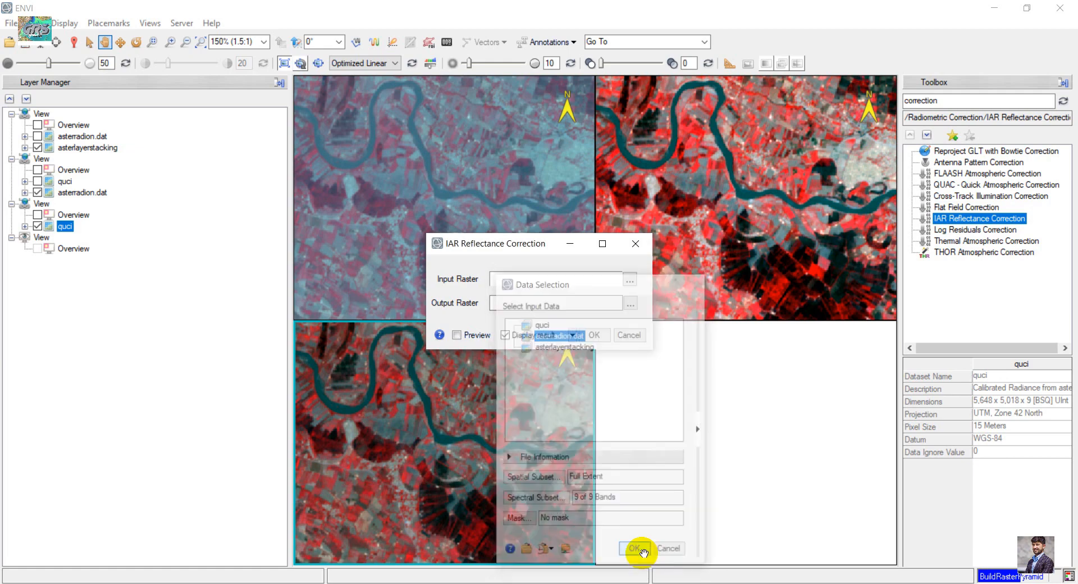
Name the output raster IAR in the ouputt folder and run the IAR Reflectance Correction with the result displayed
click(631, 304)
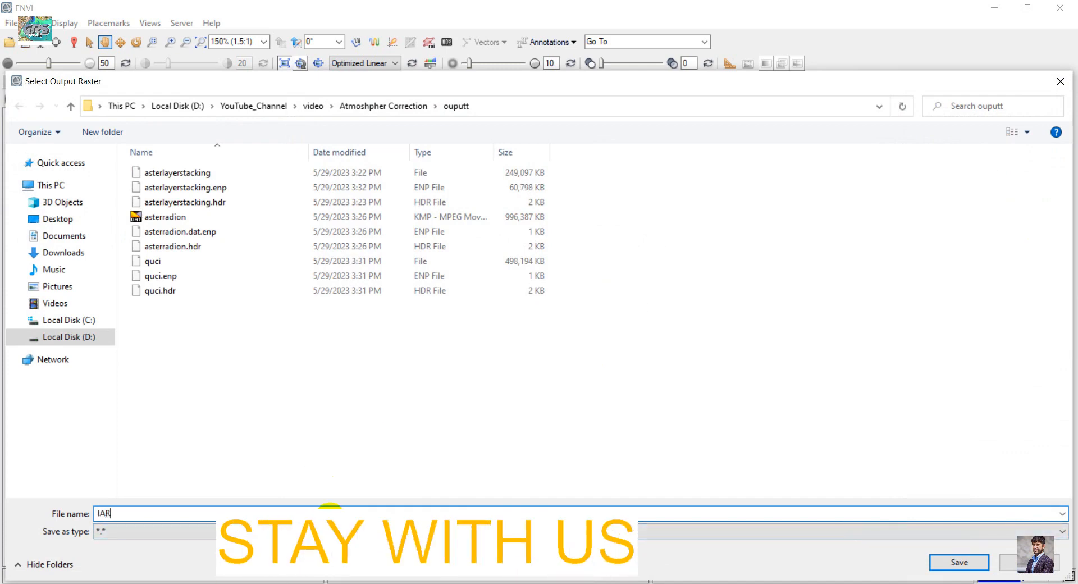
text(IAR)
key(Return)
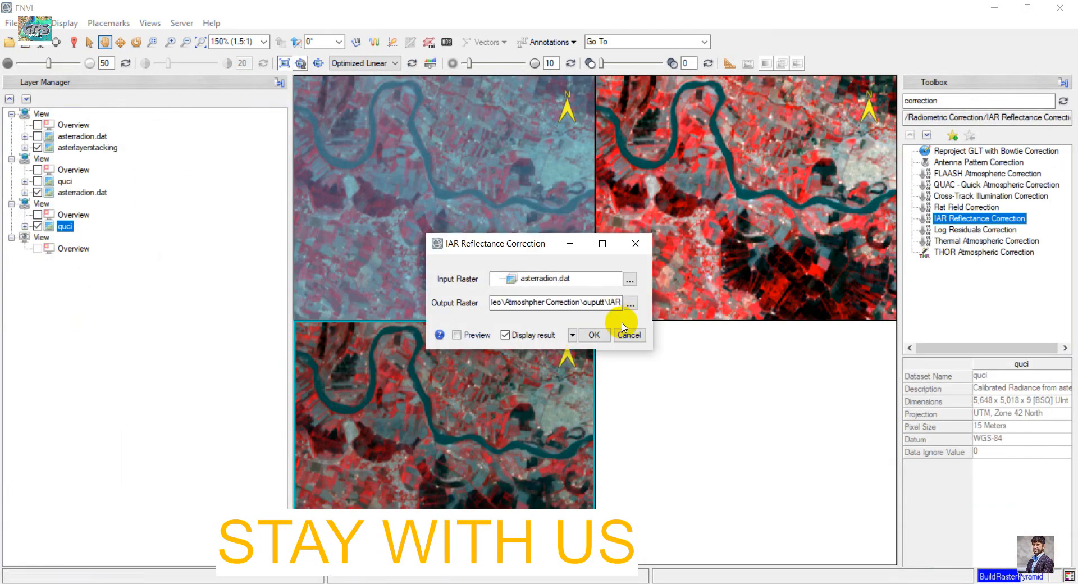
click(593, 335)
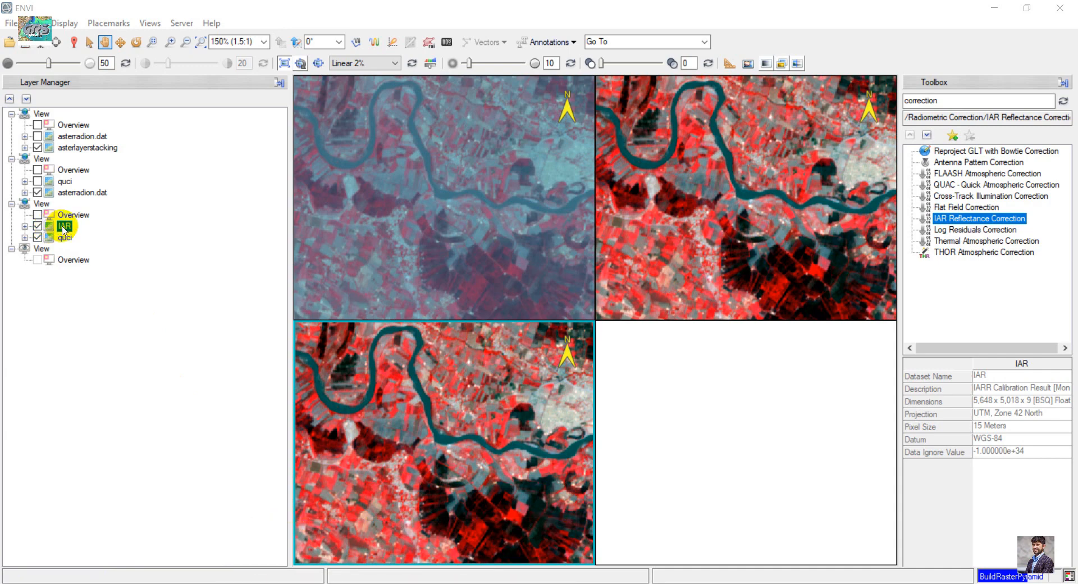
Show IAR in the fourth view, hide it in the third, and geo-link all four views
drag(63, 228, 34, 252)
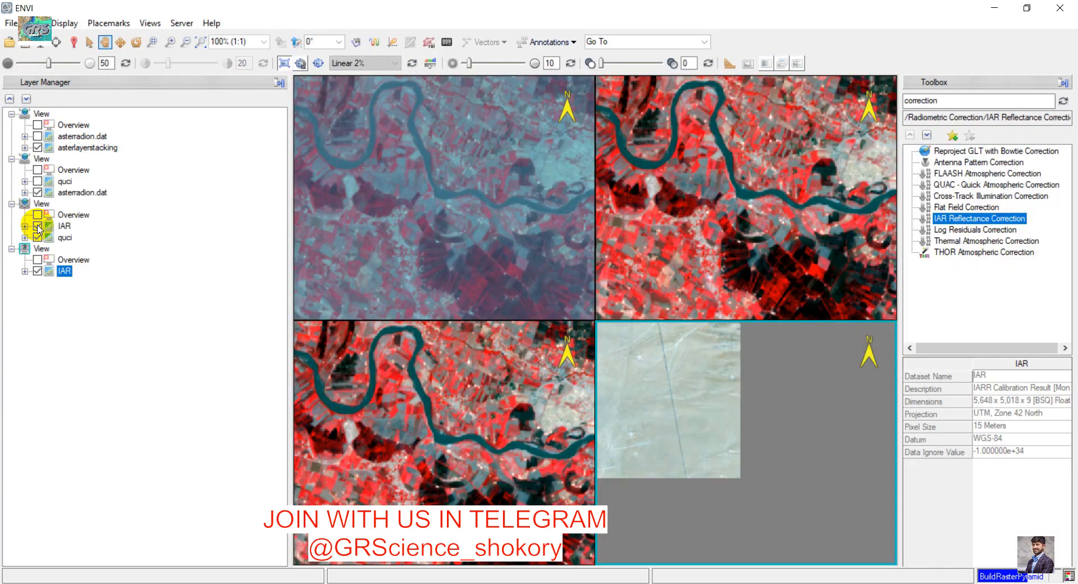
click(37, 226)
click(150, 23)
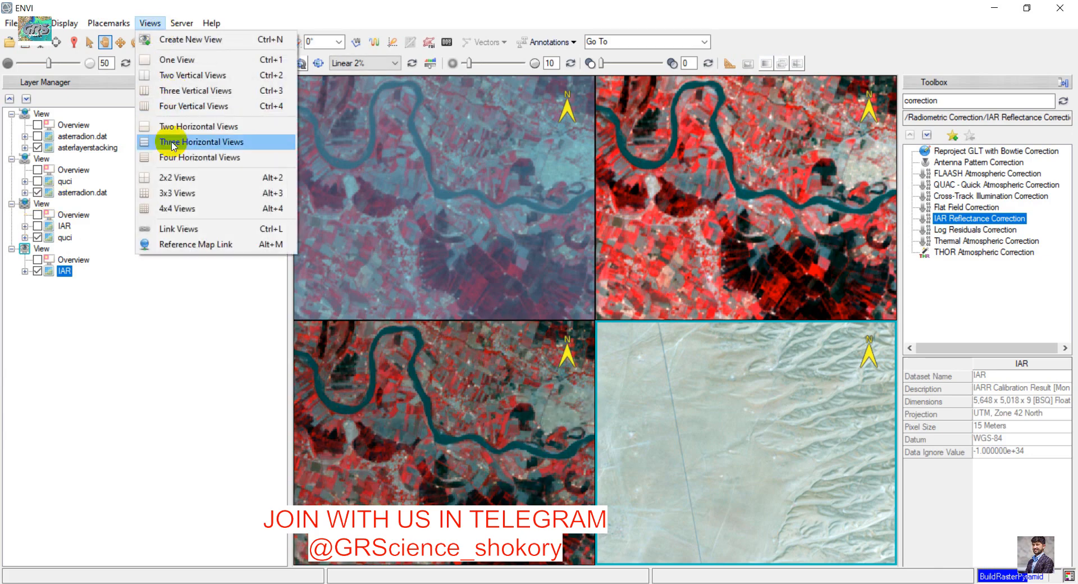
click(178, 229)
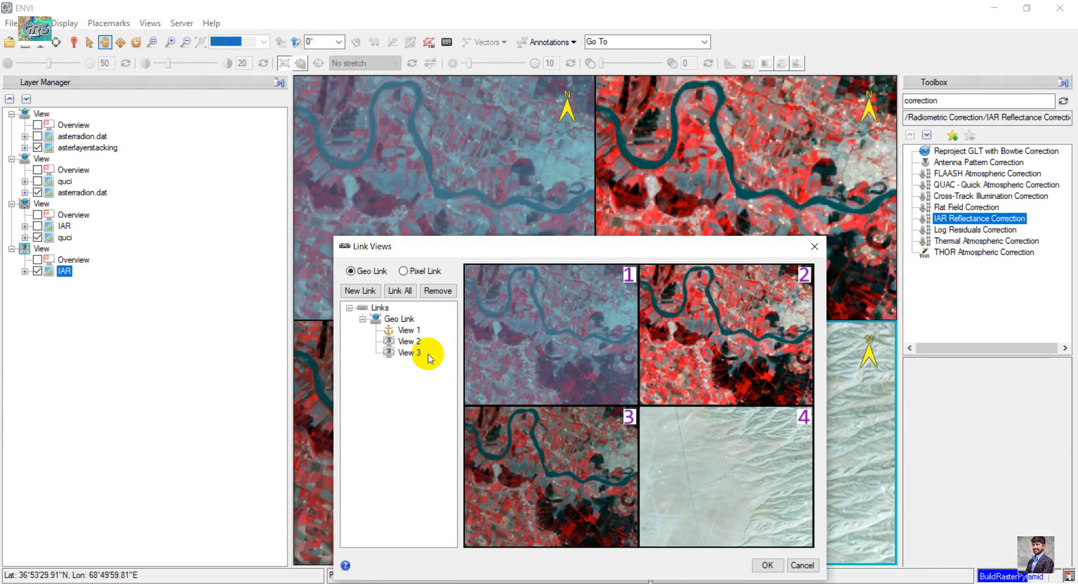
click(400, 290)
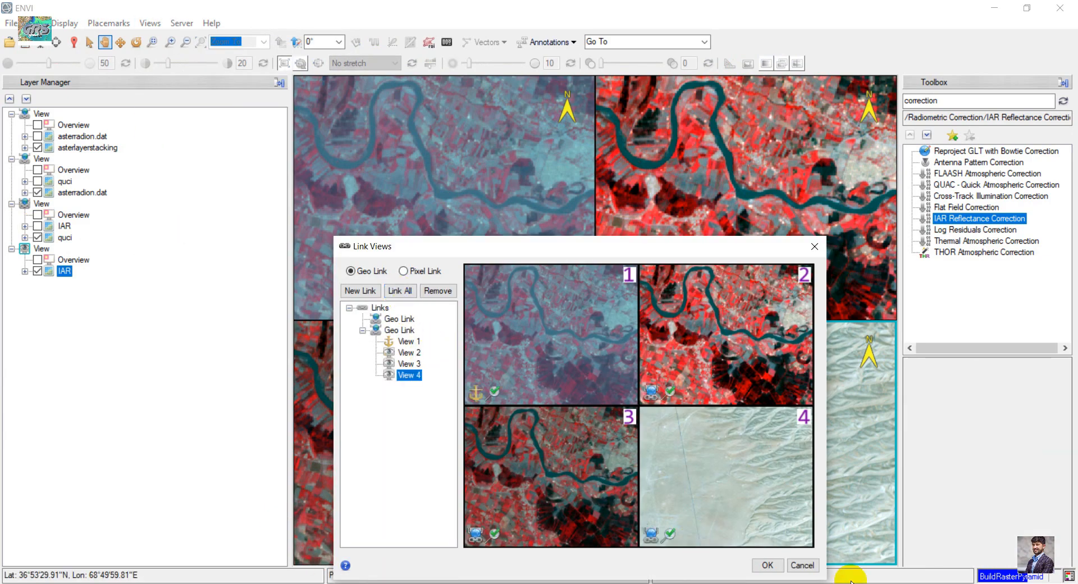
click(764, 565)
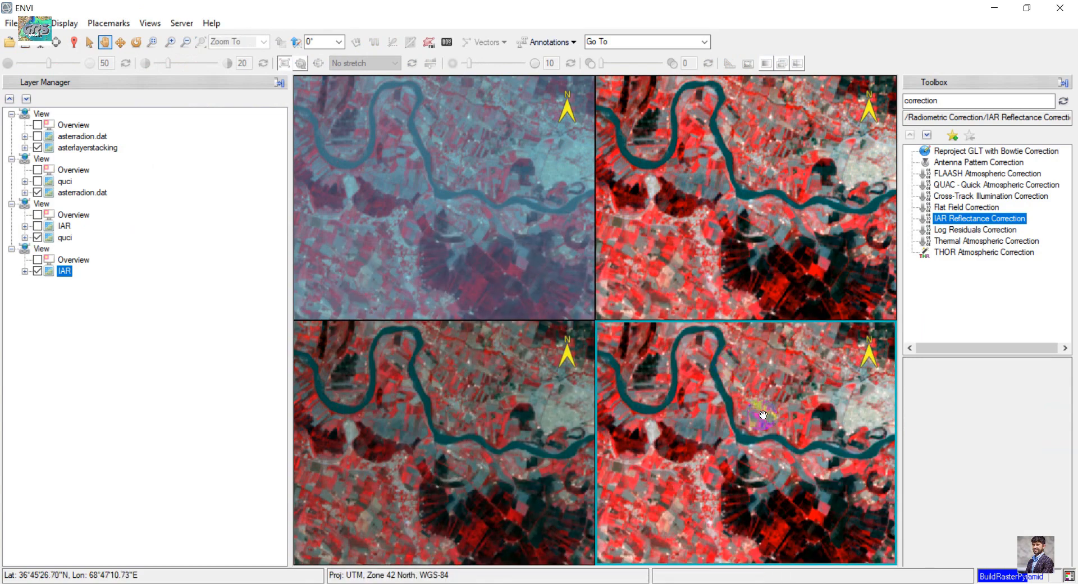
Compare the IAR result with the QUAC, radiance and layer stack images over the dark farmland south of the river
drag(807, 440, 728, 422)
mouse_move(798, 434)
mouse_down()
mouse_move(800, 388)
mouse_move(794, 416)
mouse_move(813, 426)
mouse_move(794, 440)
mouse_move(787, 390)
mouse_move(792, 432)
mouse_up()
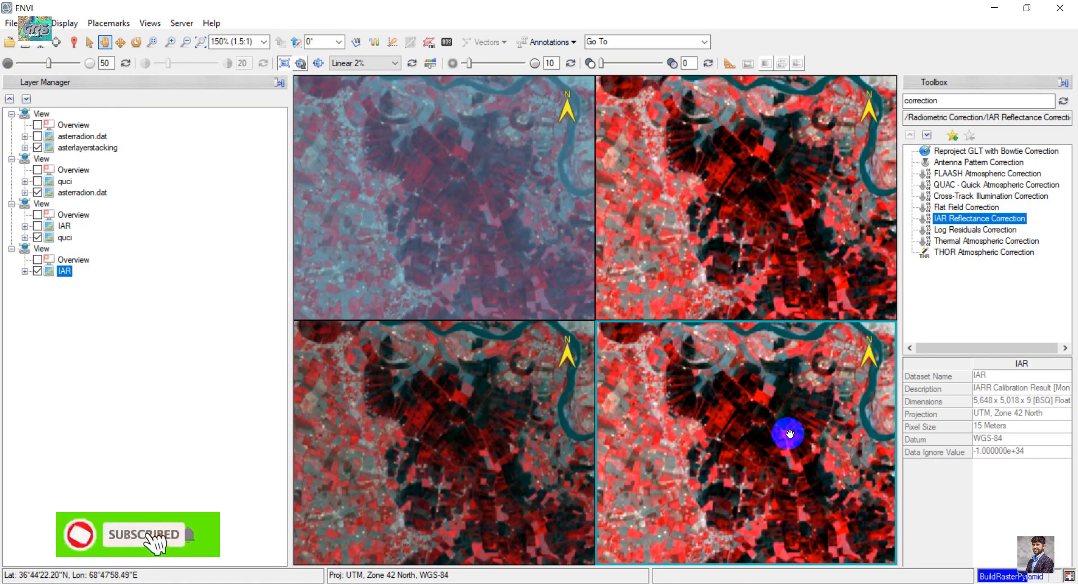
drag(790, 433, 746, 467)
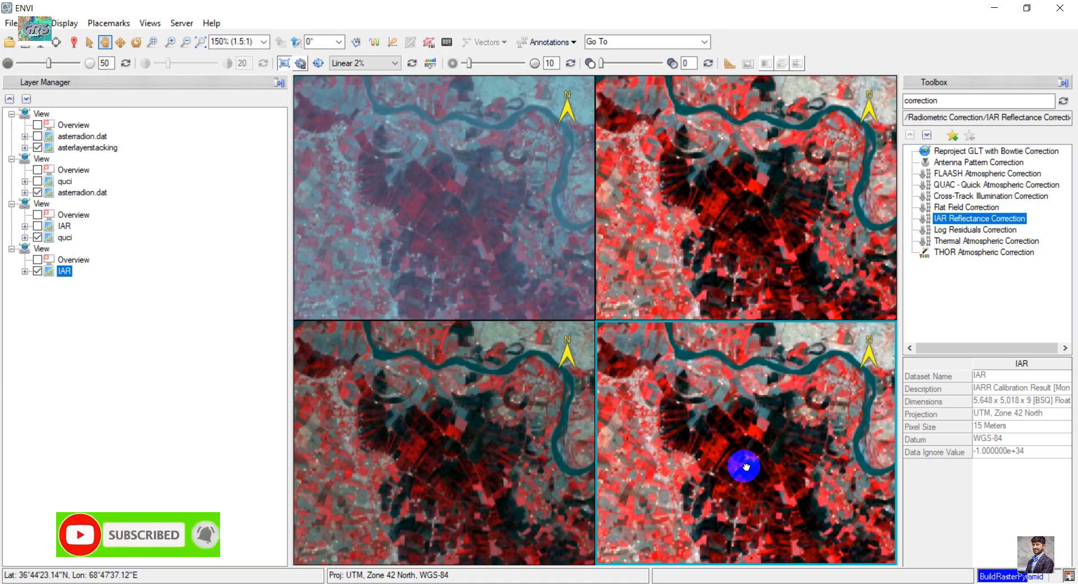